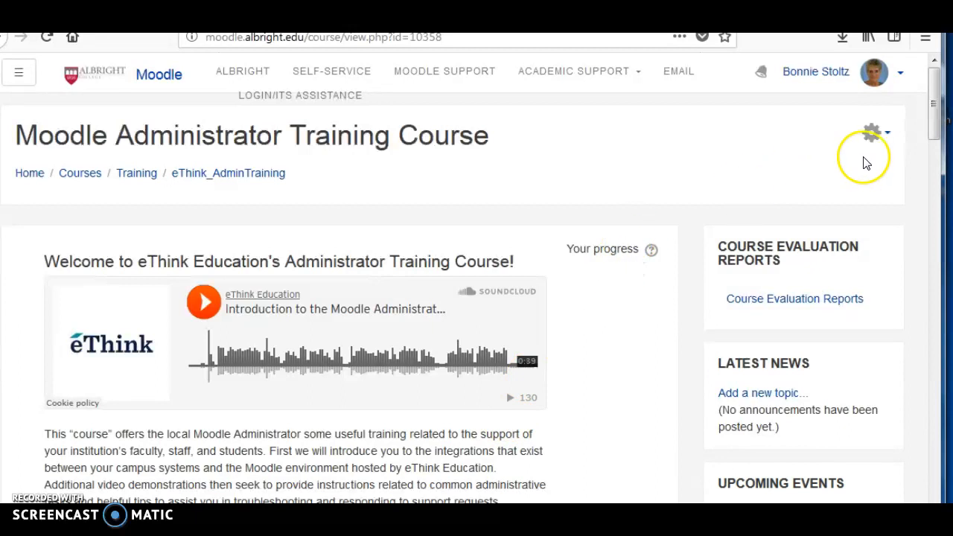
- Turn editing on for the course and start adding an Attendance activity to its first section, below the News forum
click(887, 134)
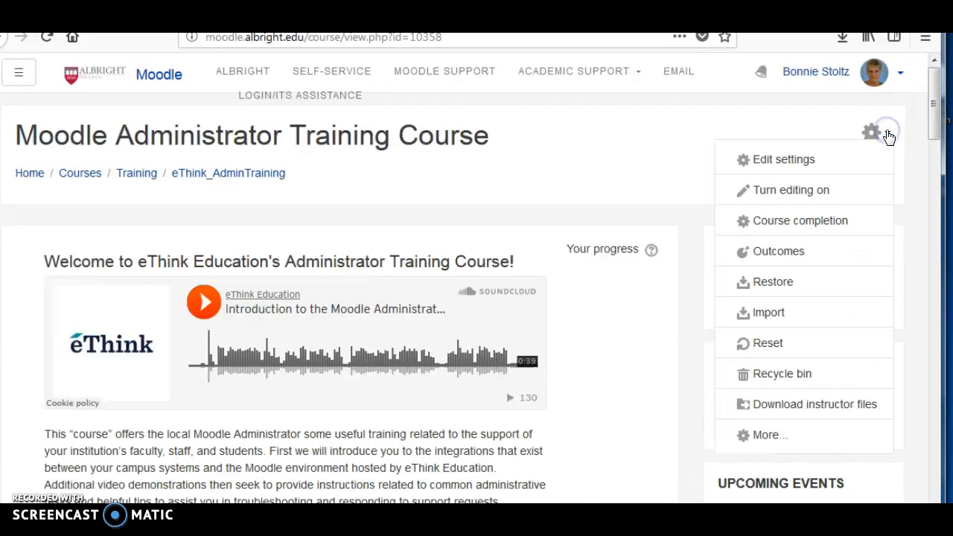
click(782, 193)
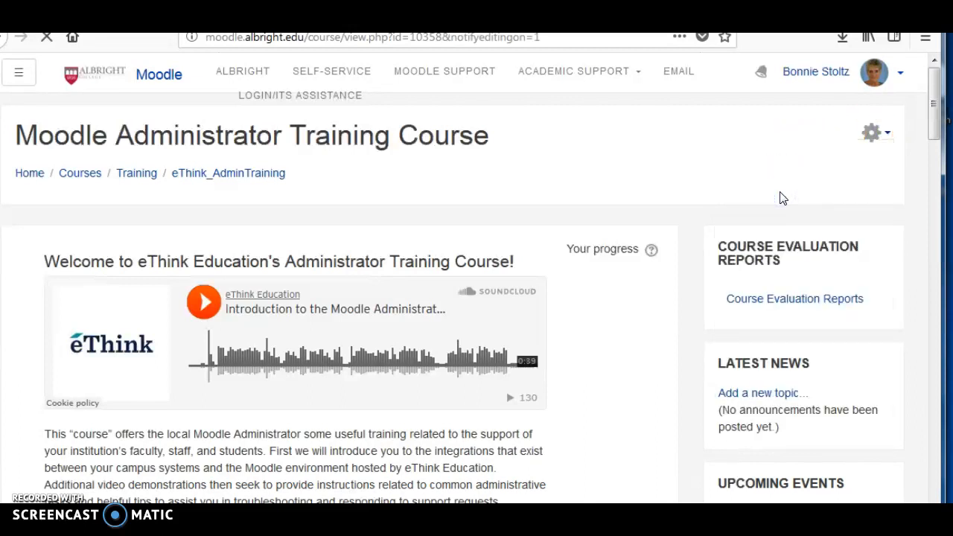
scroll(607, 400, down, 5)
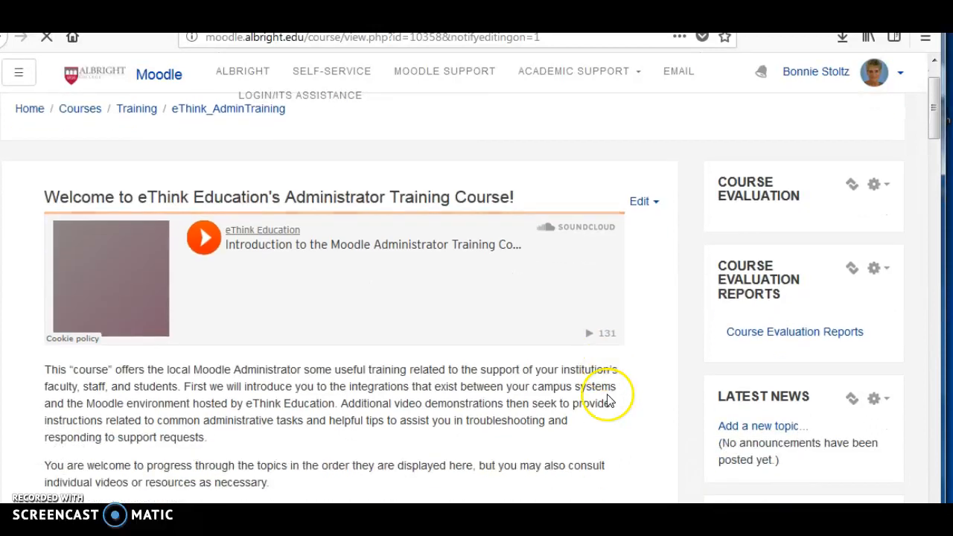
scroll(628, 415, down, 5)
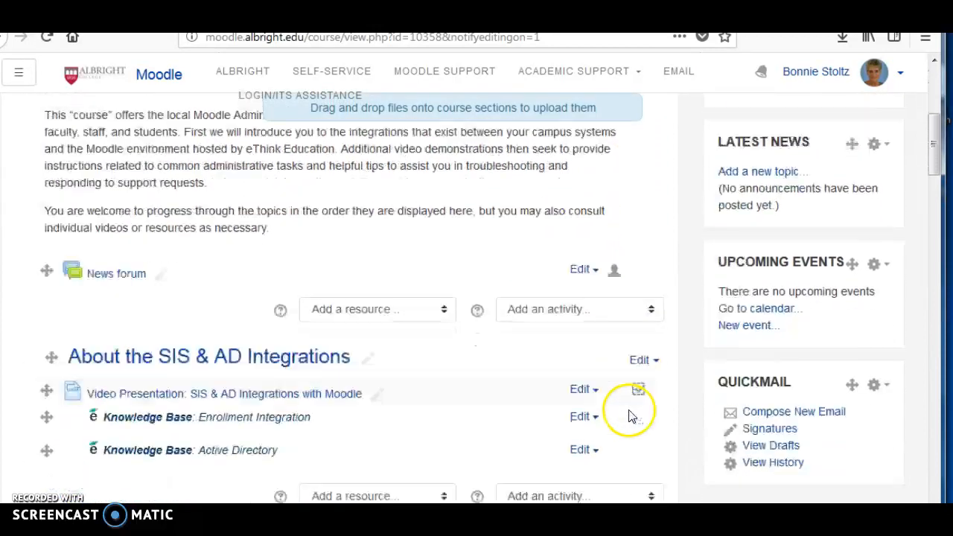
scroll(629, 422, down, 15)
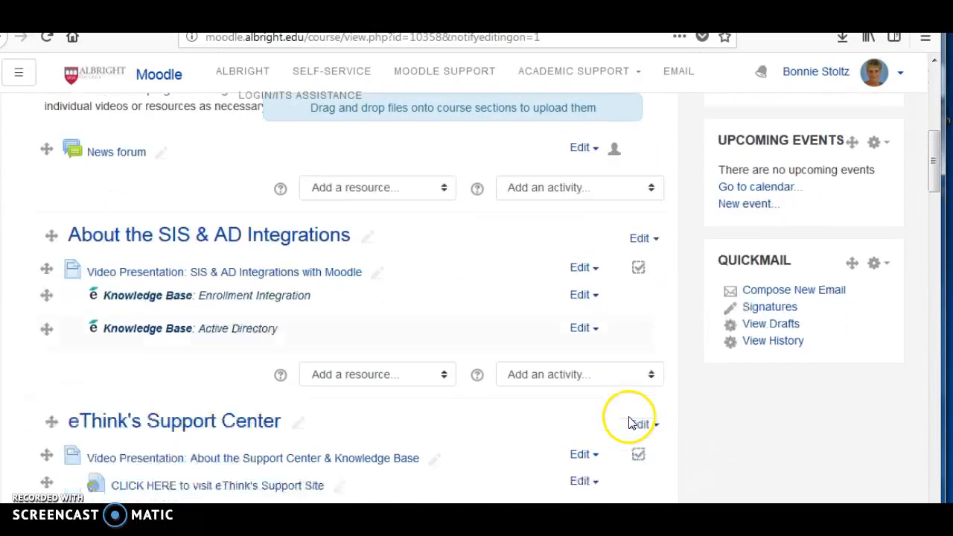
scroll(632, 421, up, 20)
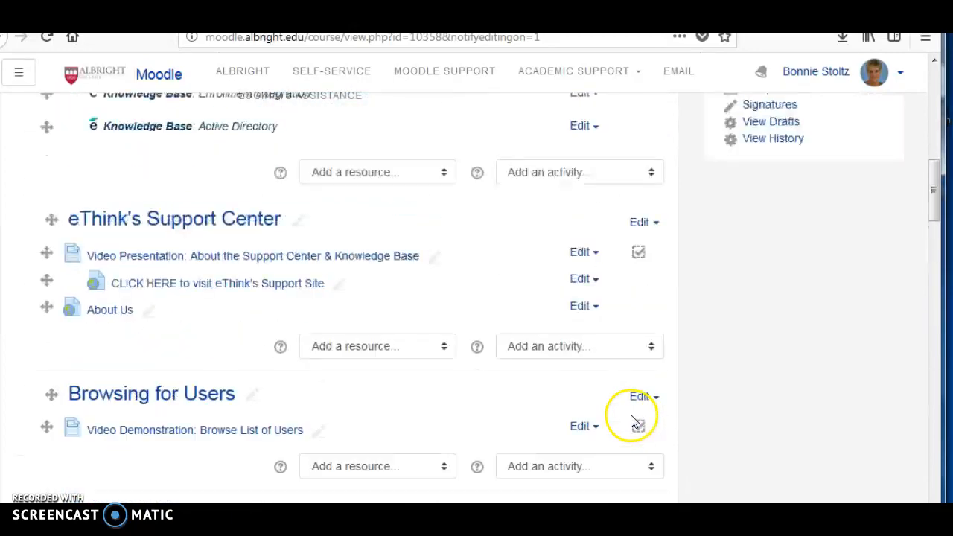
scroll(632, 421, up, 5)
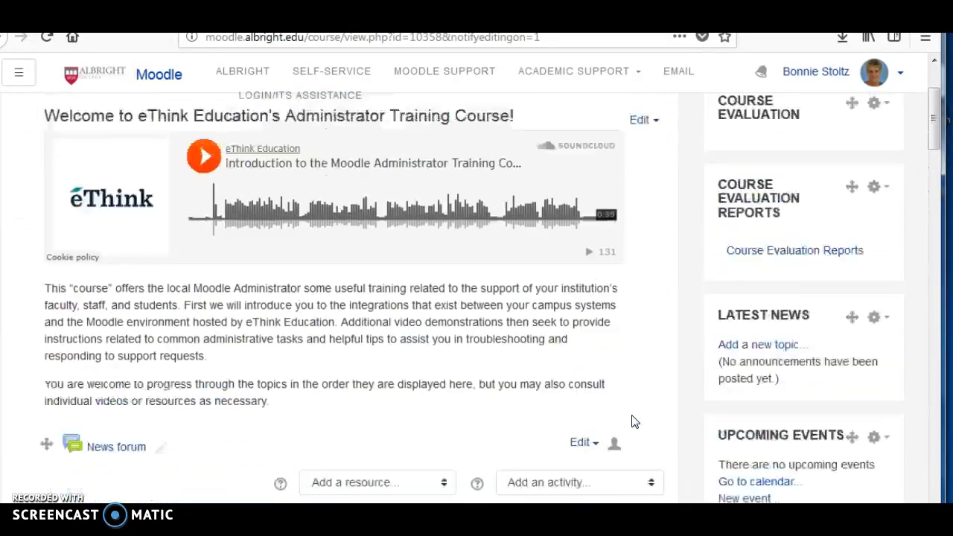
scroll(632, 422, down, 5)
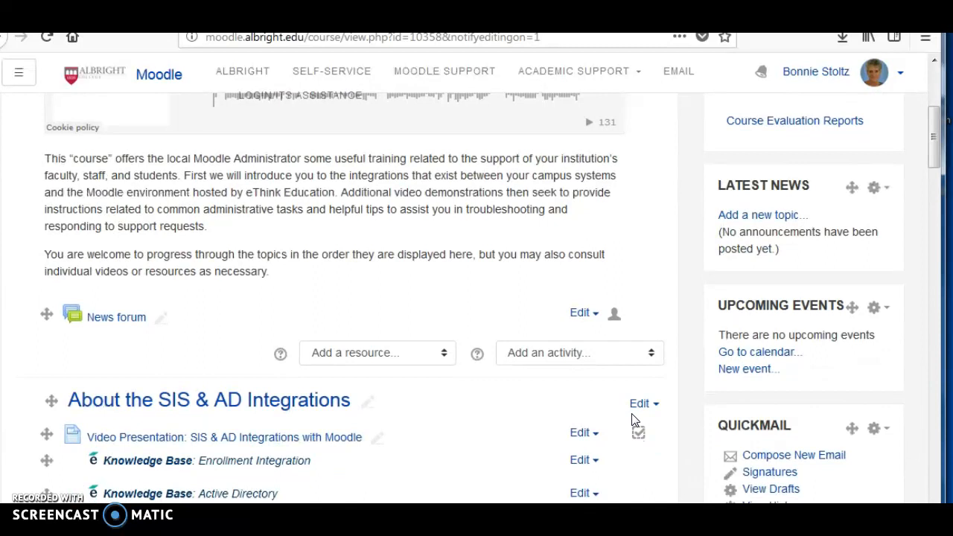
click(652, 356)
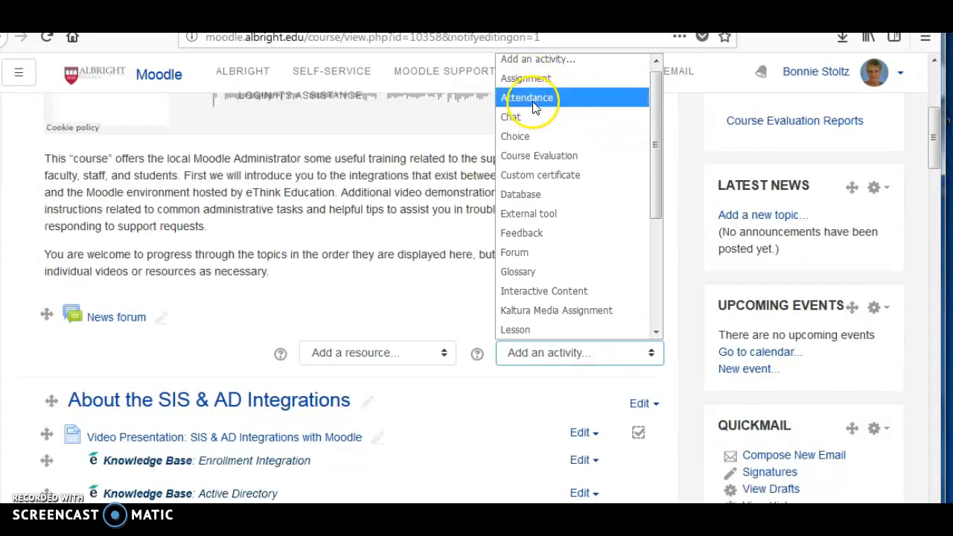
click(533, 106)
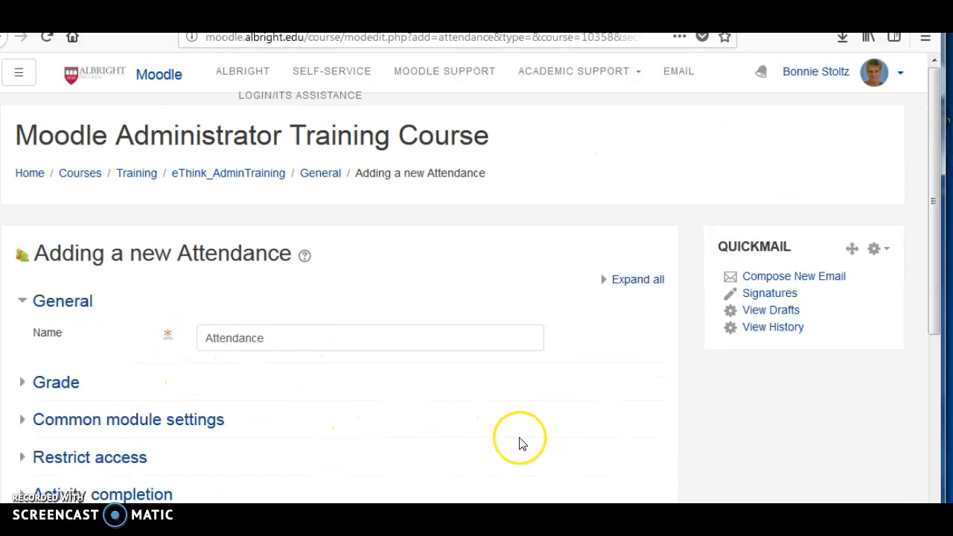
- Set the new Attendance activity's grade type to None, then save it and return to the course
click(25, 384)
scroll(587, 424, down, 2)
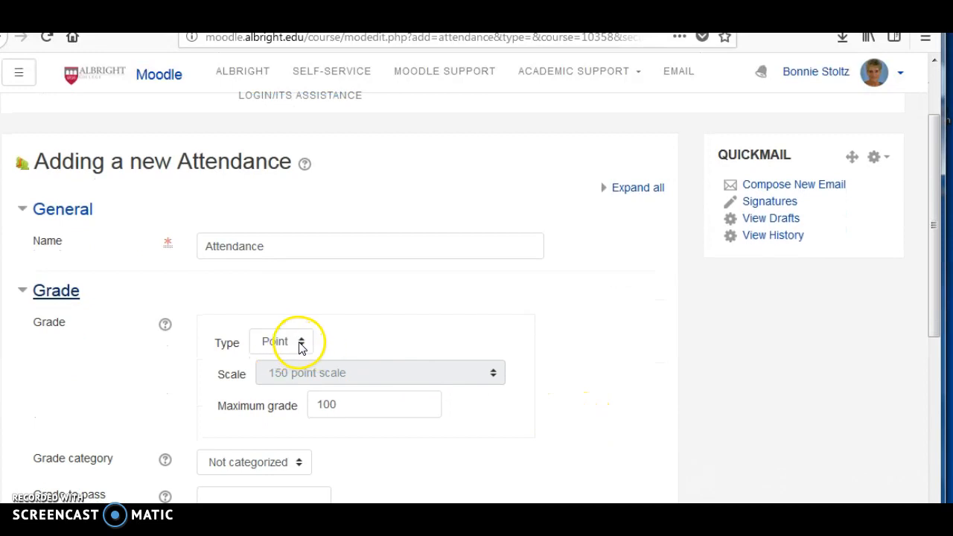
click(301, 344)
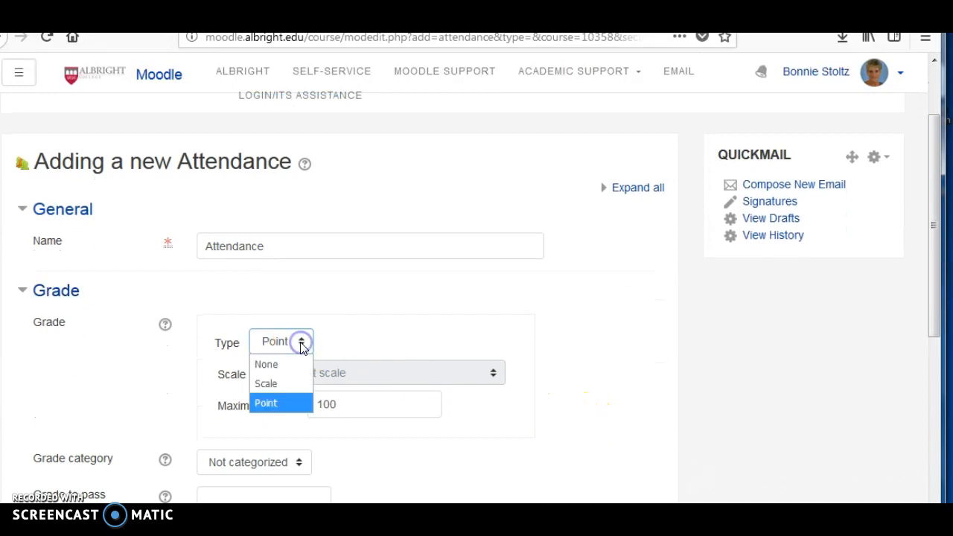
click(267, 365)
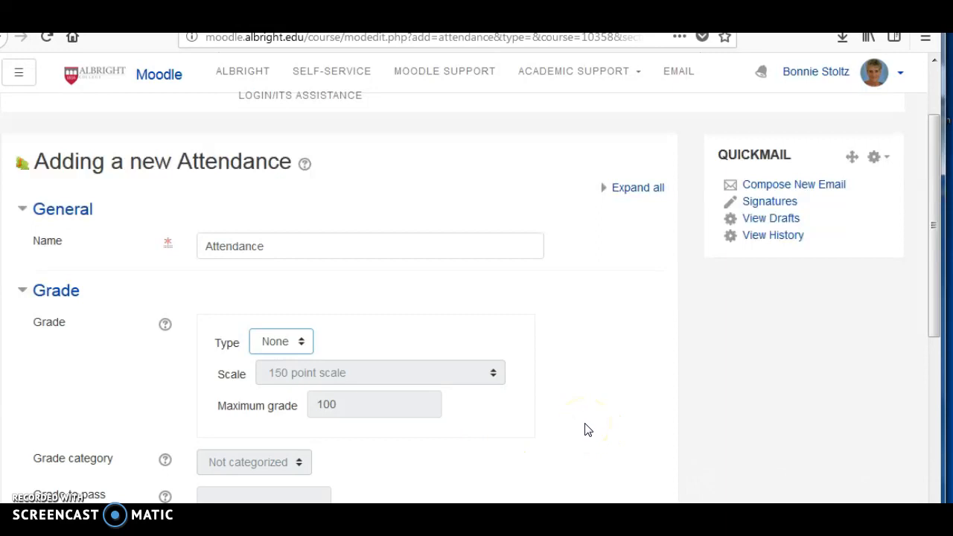
scroll(585, 430, down, 4)
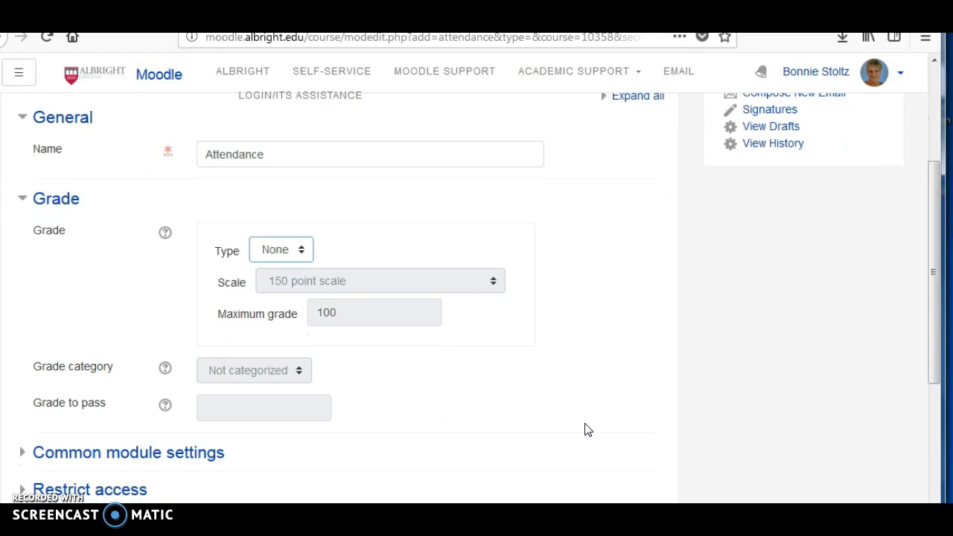
click(263, 460)
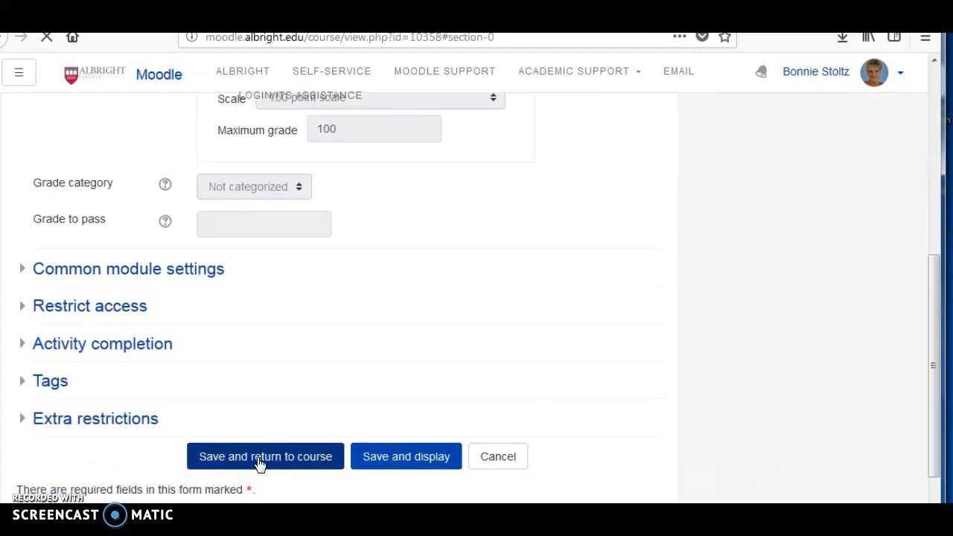
- Reopen the Attendance activity's settings to examine the Restrict access options, then save and return to the course
scroll(402, 409, down, 2)
scroll(399, 408, down, 2)
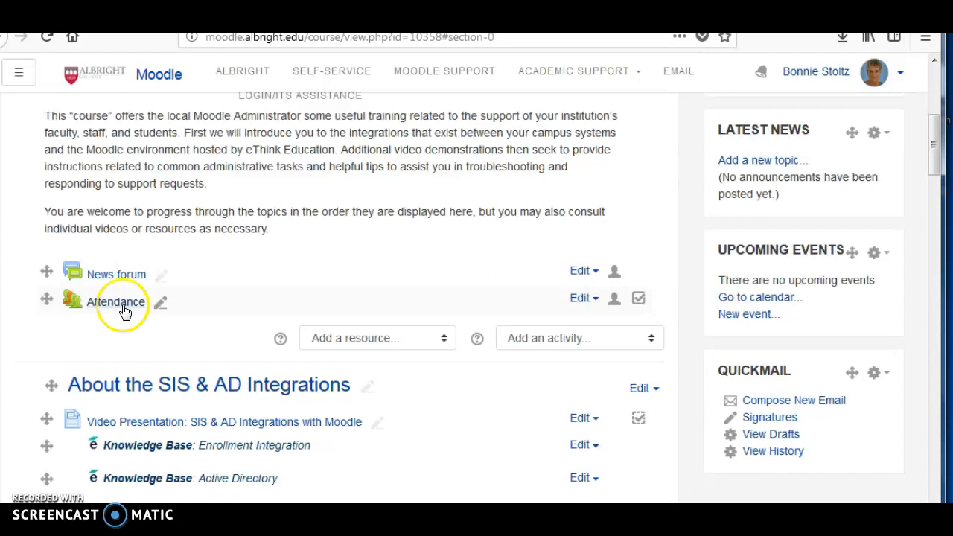
click(581, 299)
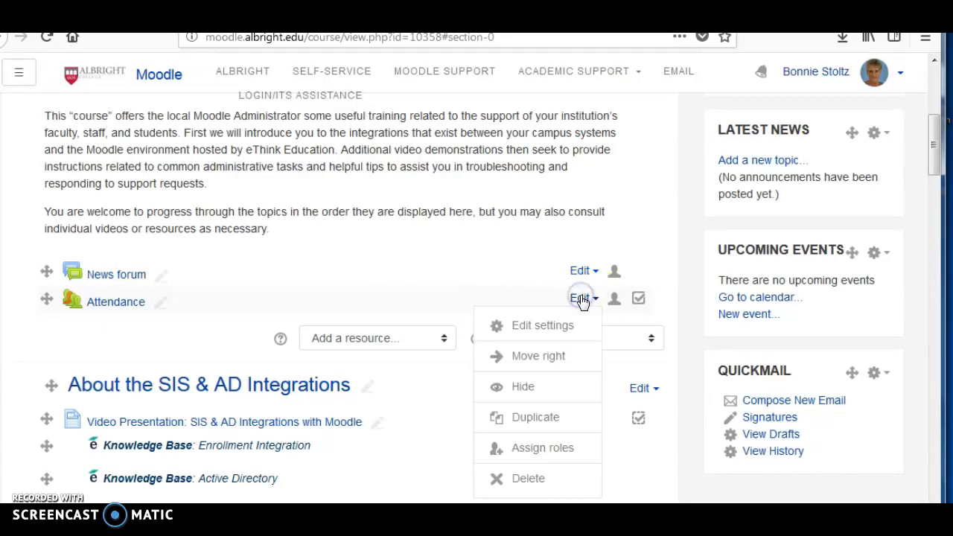
click(542, 325)
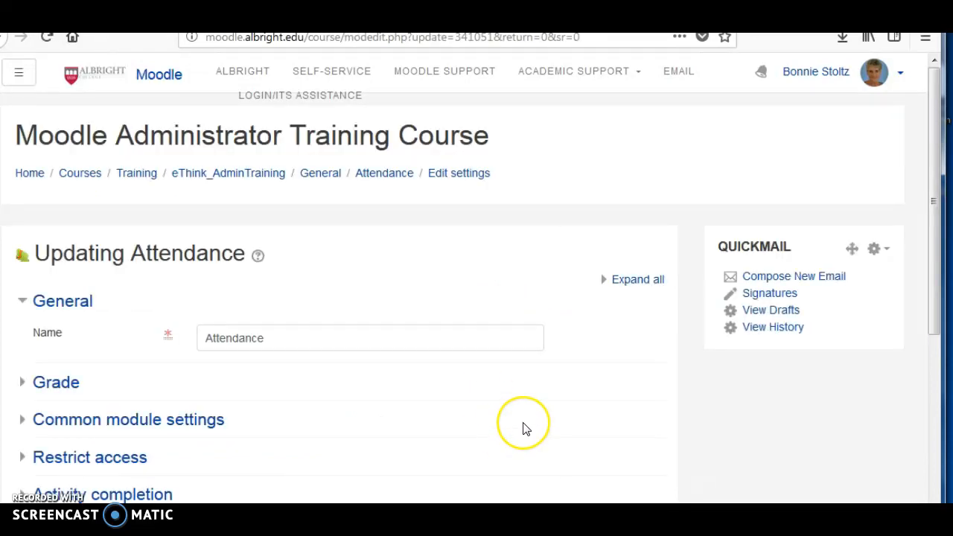
scroll(523, 430, down, 4)
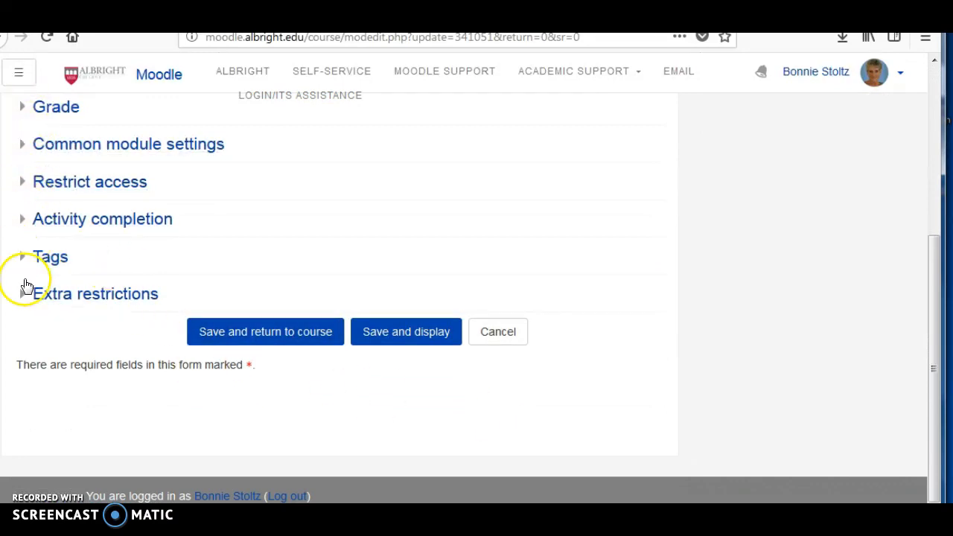
click(24, 182)
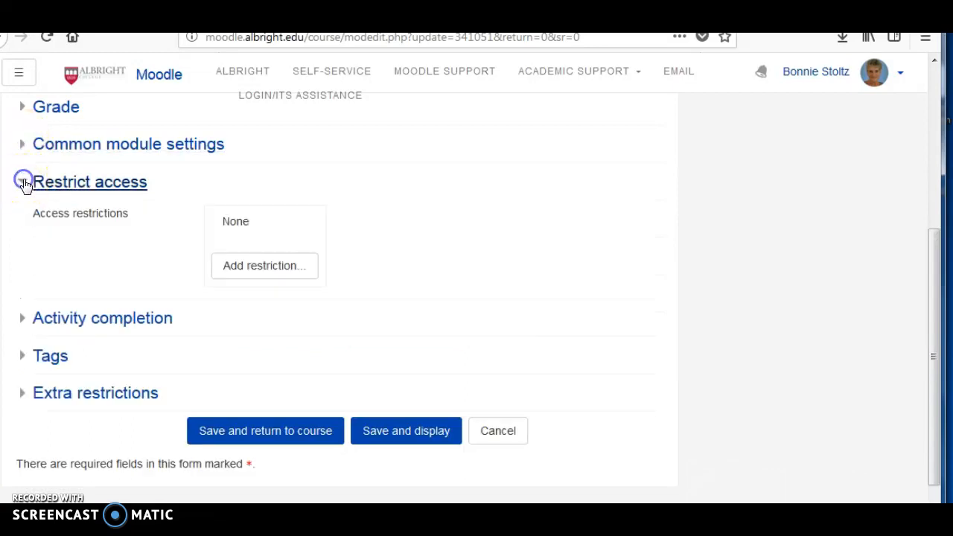
click(281, 439)
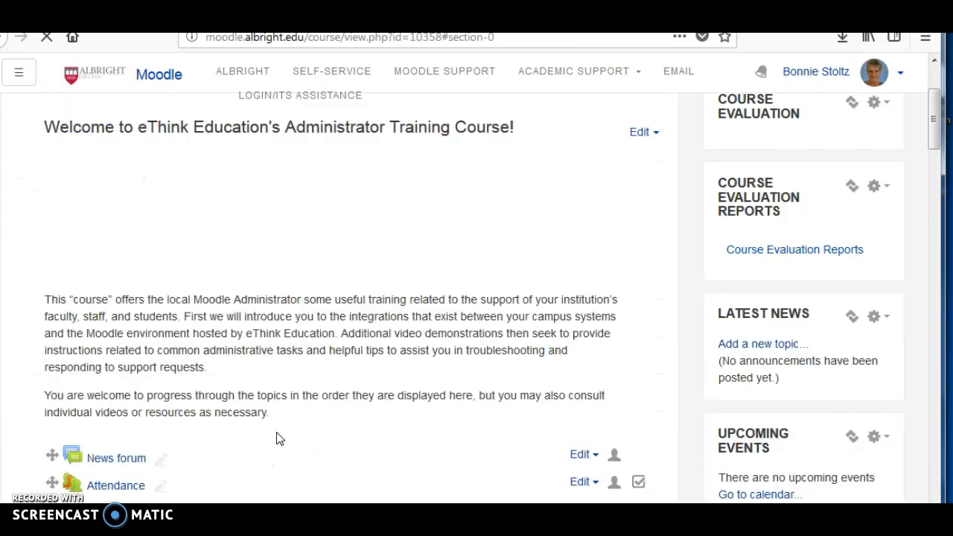
- Open the Attendance activity and start adding a new session
scroll(360, 438, down, 2)
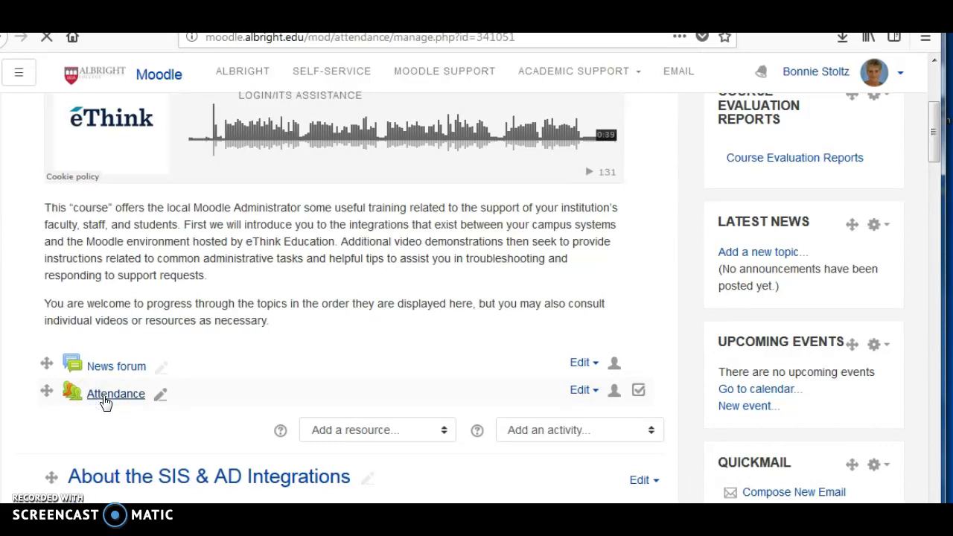
scroll(468, 444, down, 5)
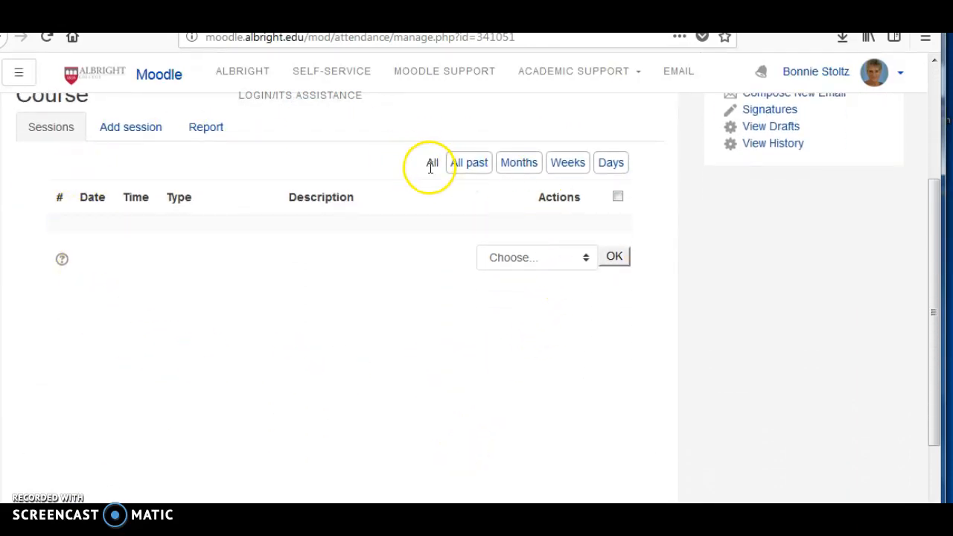
click(135, 131)
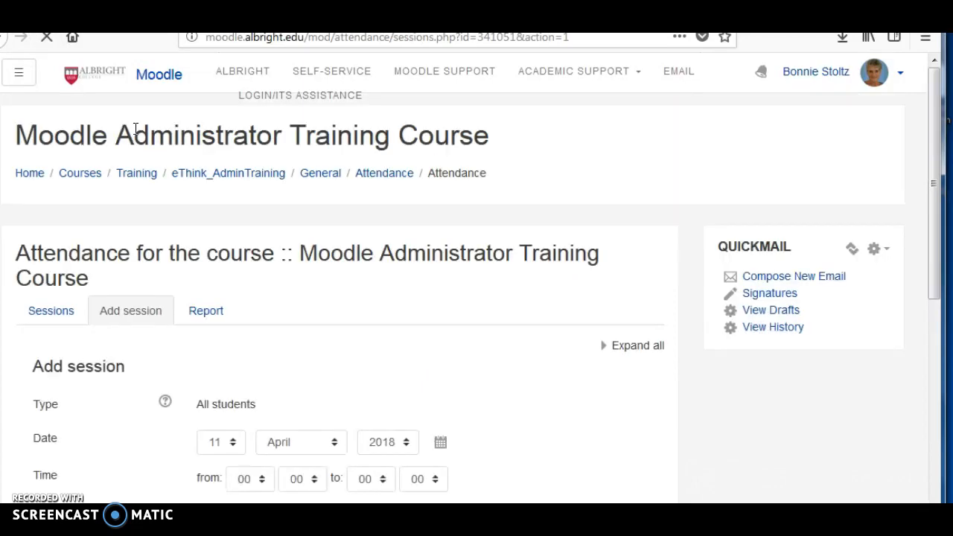
- Set the new session's time from 18:00 to 22:00
scroll(526, 381, down, 3)
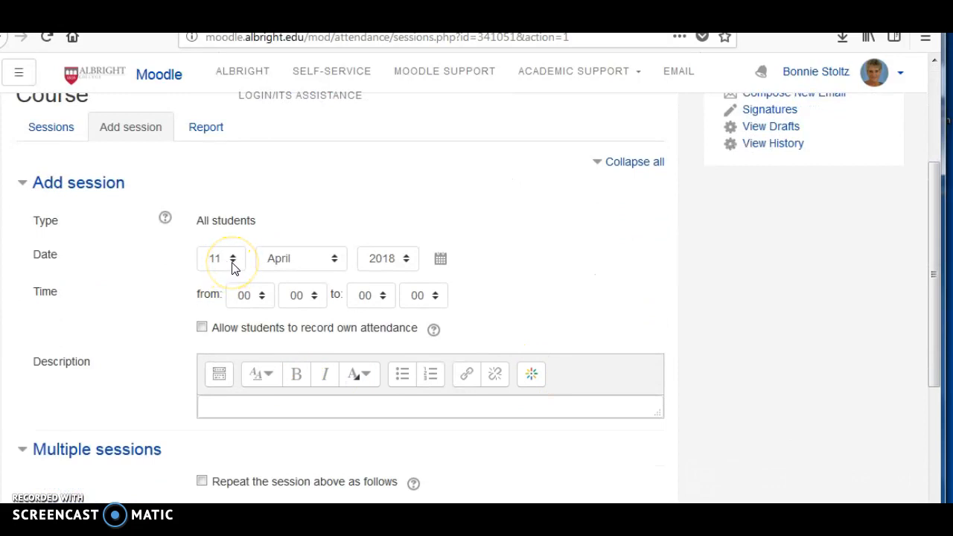
click(263, 297)
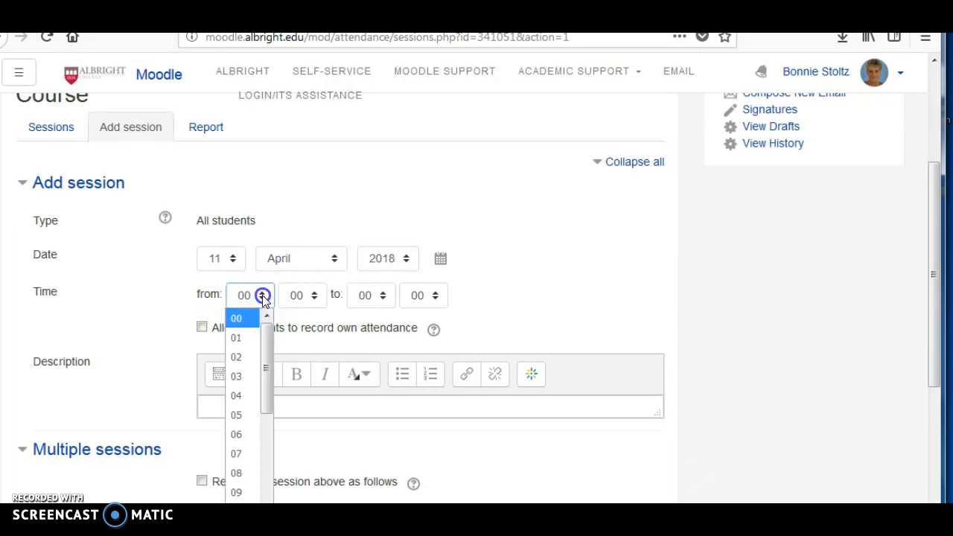
drag(264, 339, 269, 461)
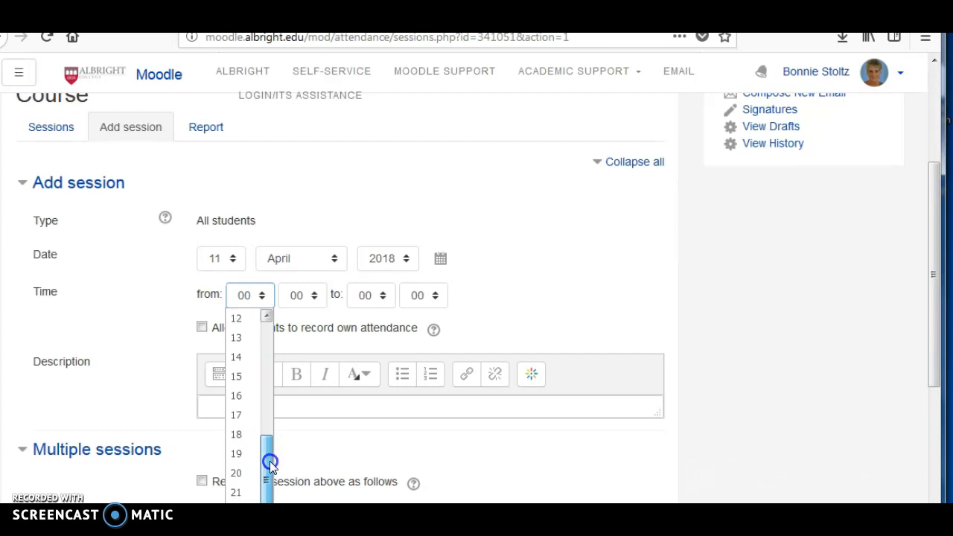
click(236, 435)
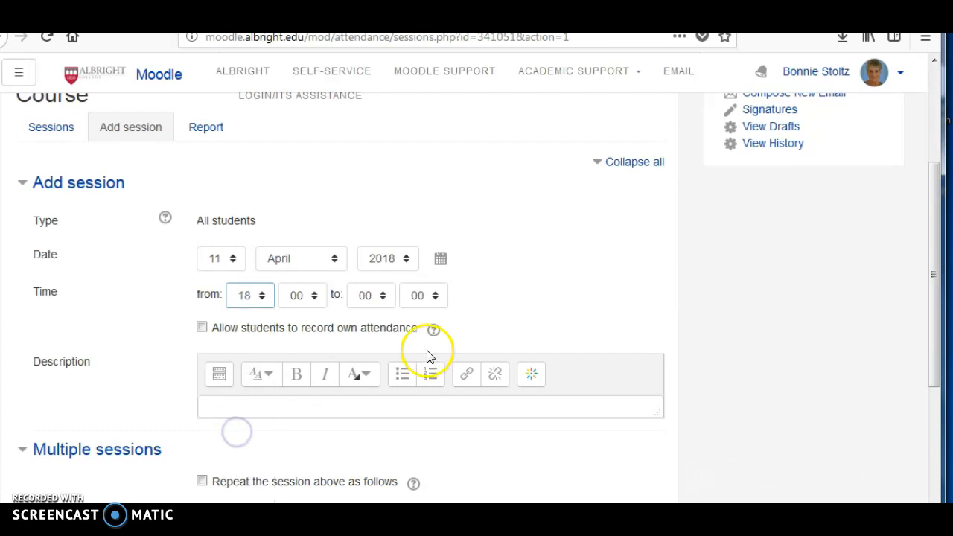
click(380, 296)
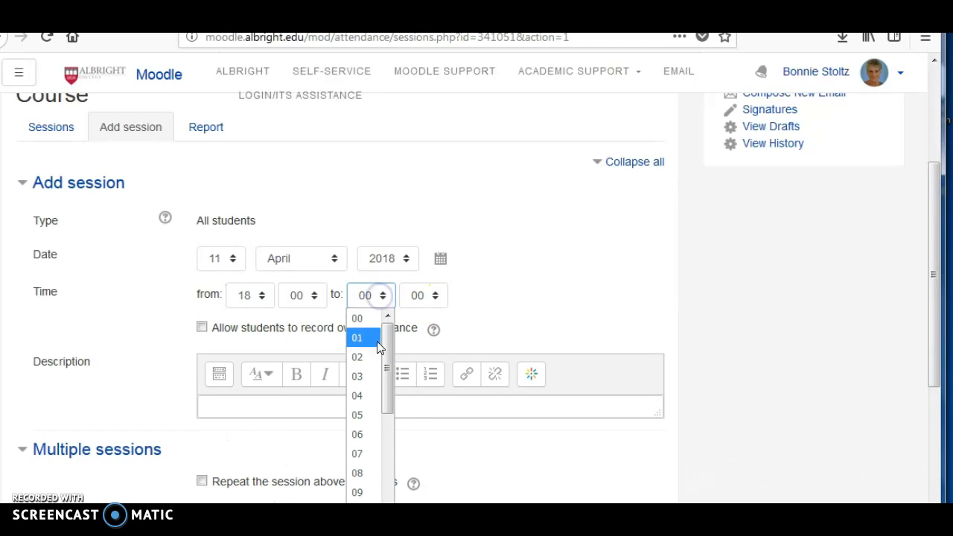
drag(392, 391, 385, 494)
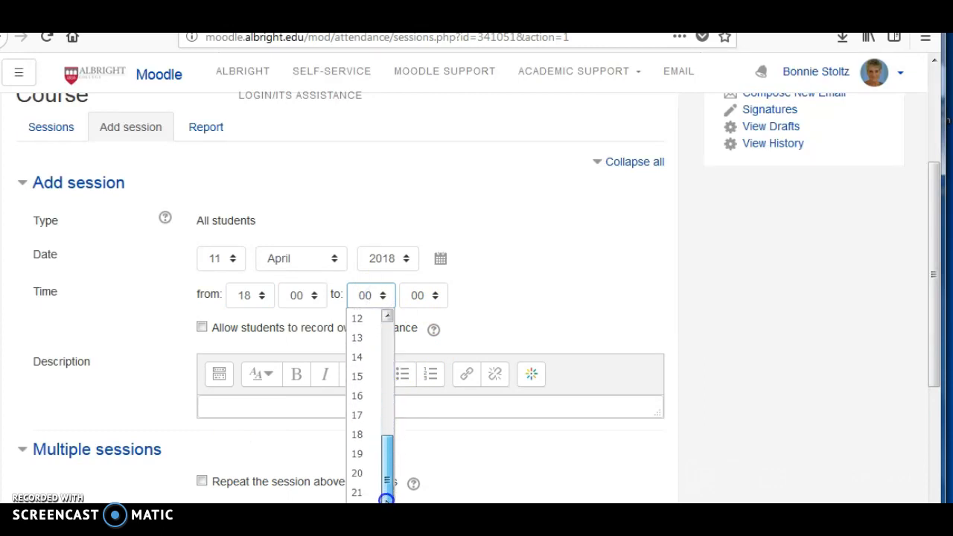
click(360, 499)
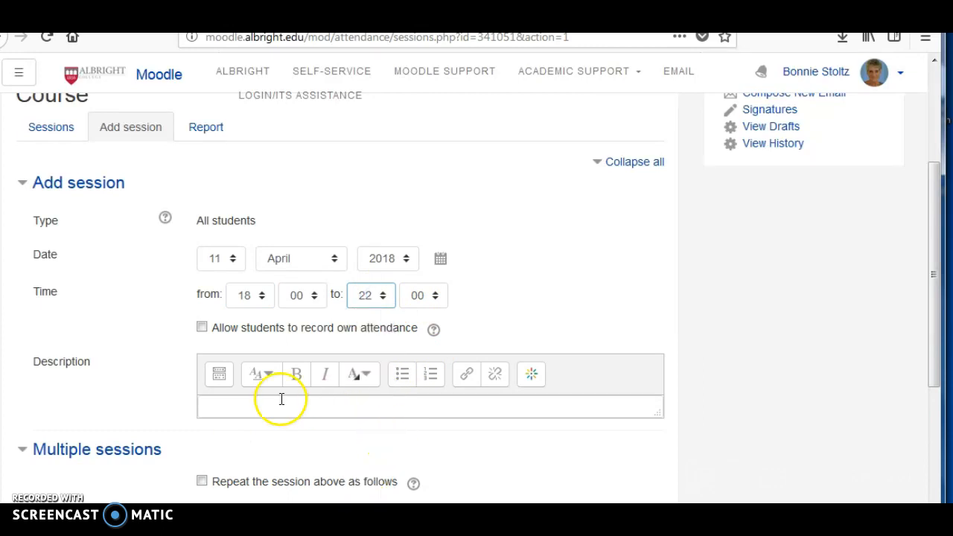
- Enable repeating the session under Multiple sessions and choose Wednesday as the repeat day
scroll(517, 322, down, 2)
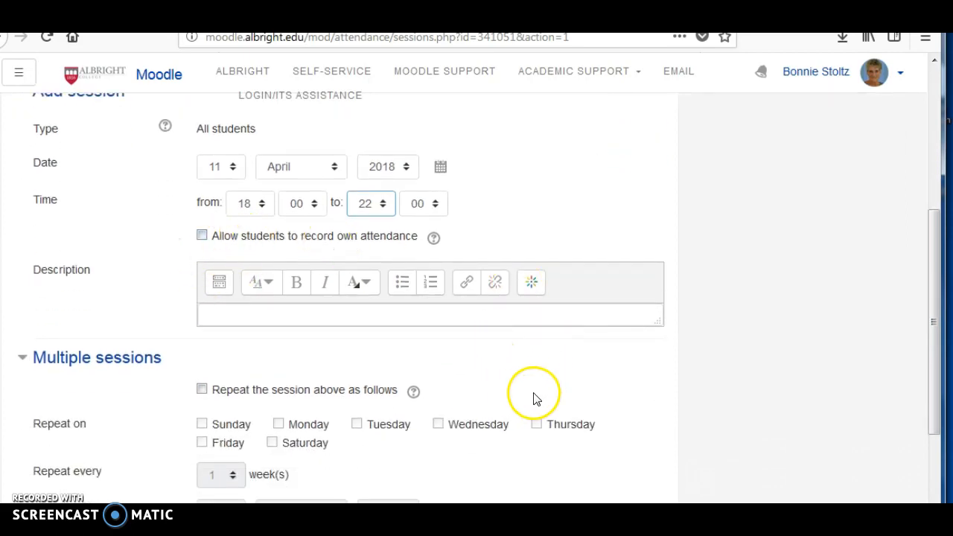
scroll(536, 394, down, 1)
scroll(521, 392, down, 3)
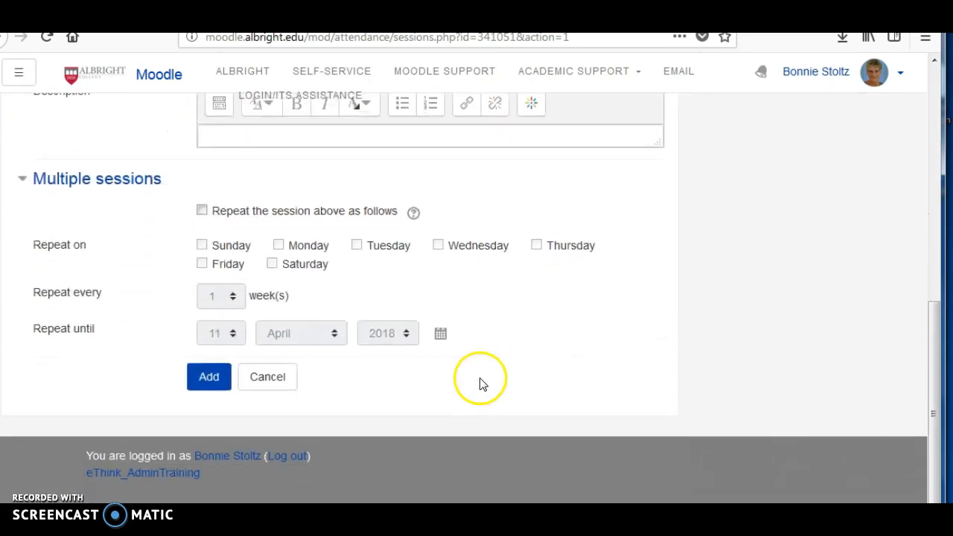
click(203, 212)
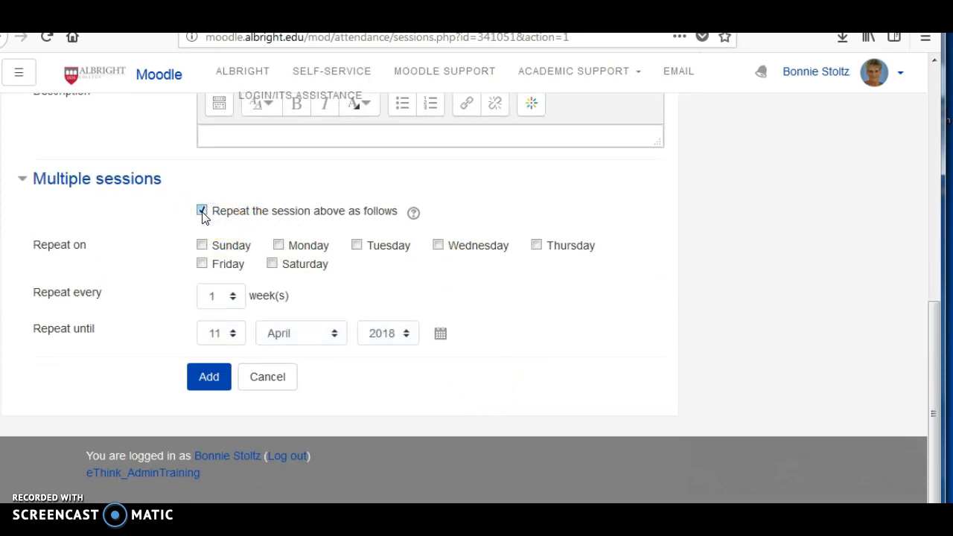
click(440, 247)
- Set the weekly session repeat to end on 2 May 2018 and add the sessions
click(232, 335)
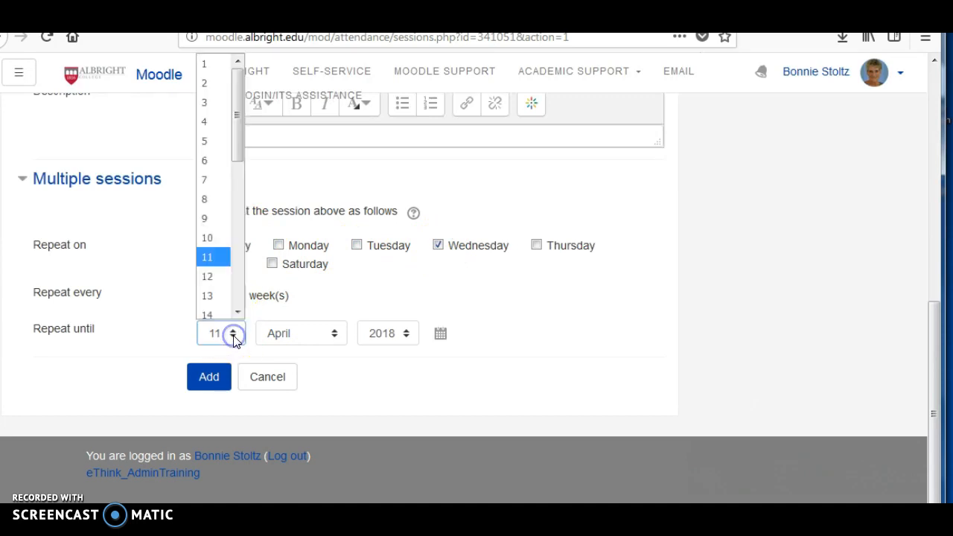
click(218, 89)
click(335, 334)
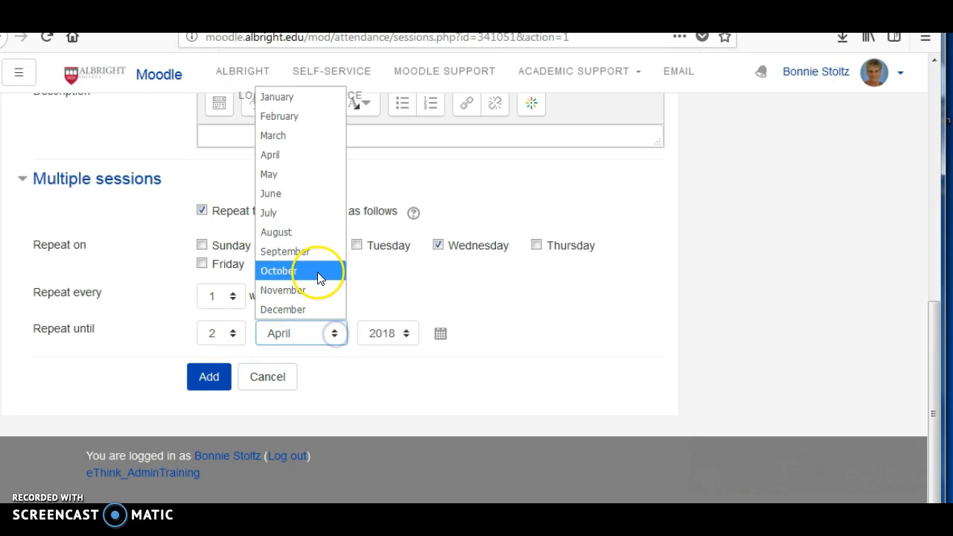
click(298, 174)
click(213, 377)
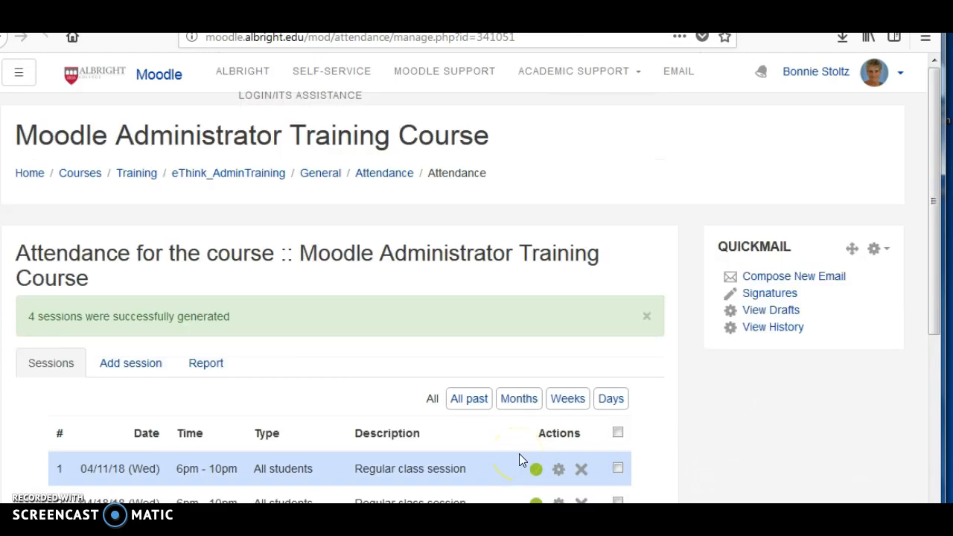
- Open the attendance-taking form for the 04/11/18 session
scroll(528, 456, down, 2)
scroll(535, 456, down, 2)
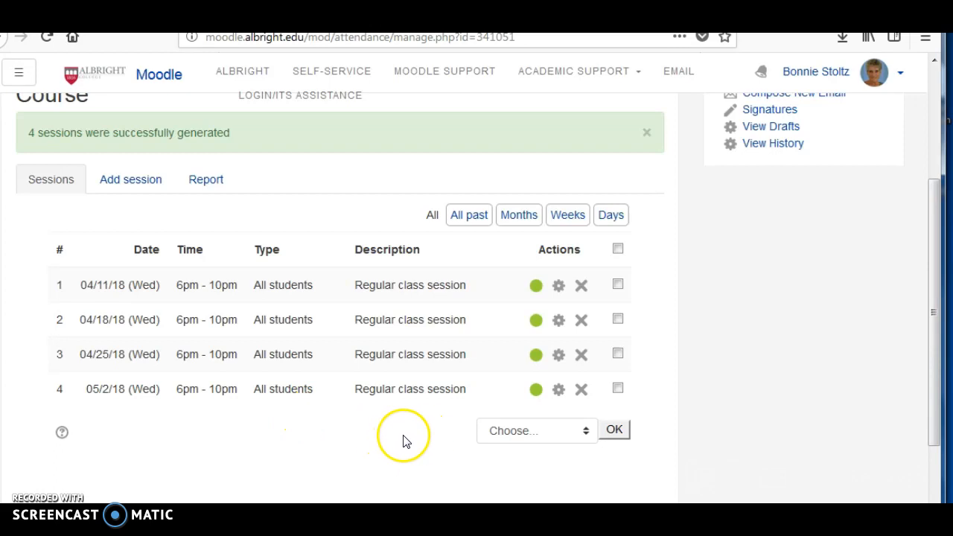
click(536, 289)
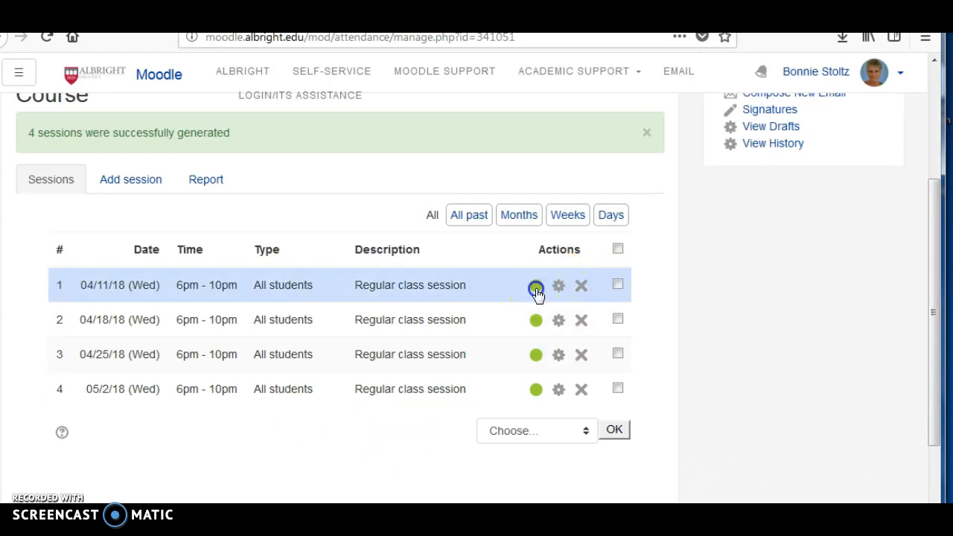
scroll(437, 409, down, 5)
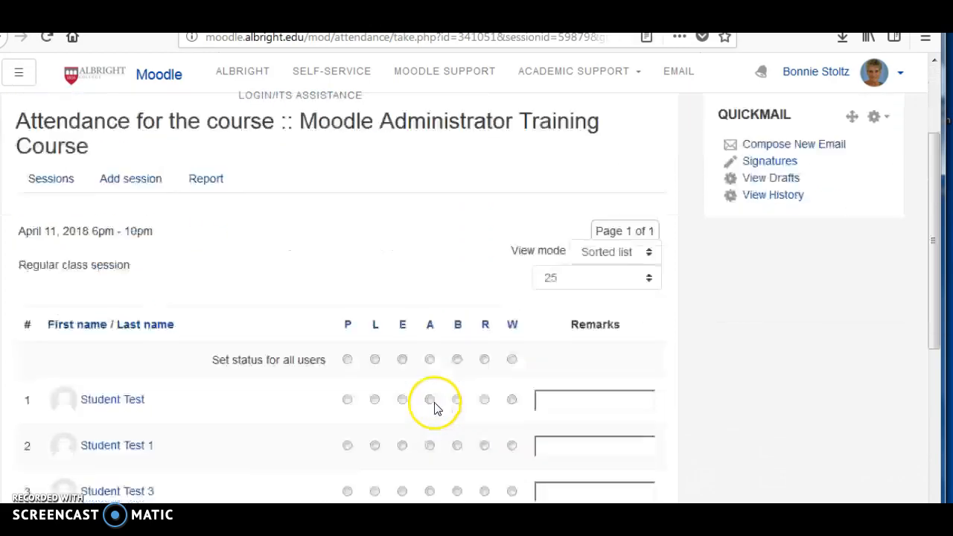
scroll(530, 412, up, 2)
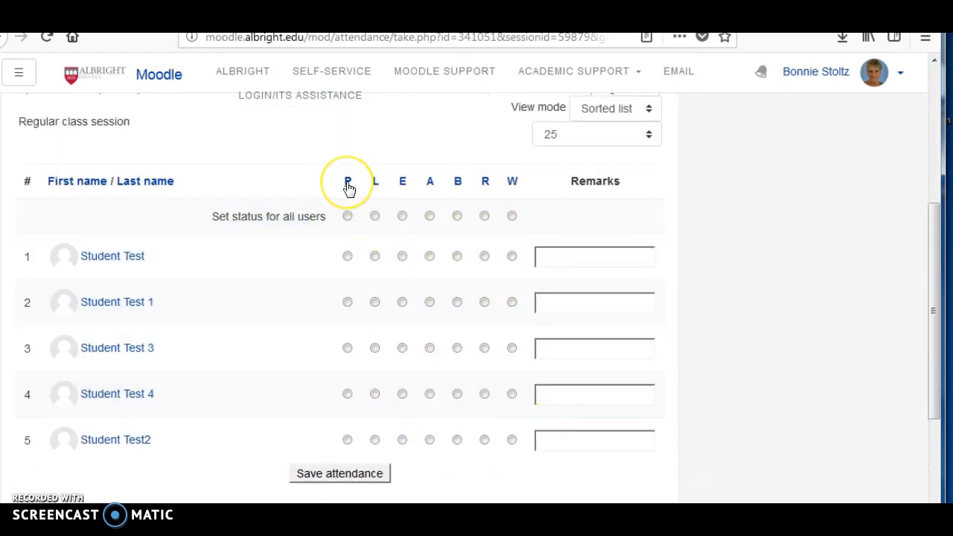
- Try setting the status of all students to P, L and E in turn
click(348, 184)
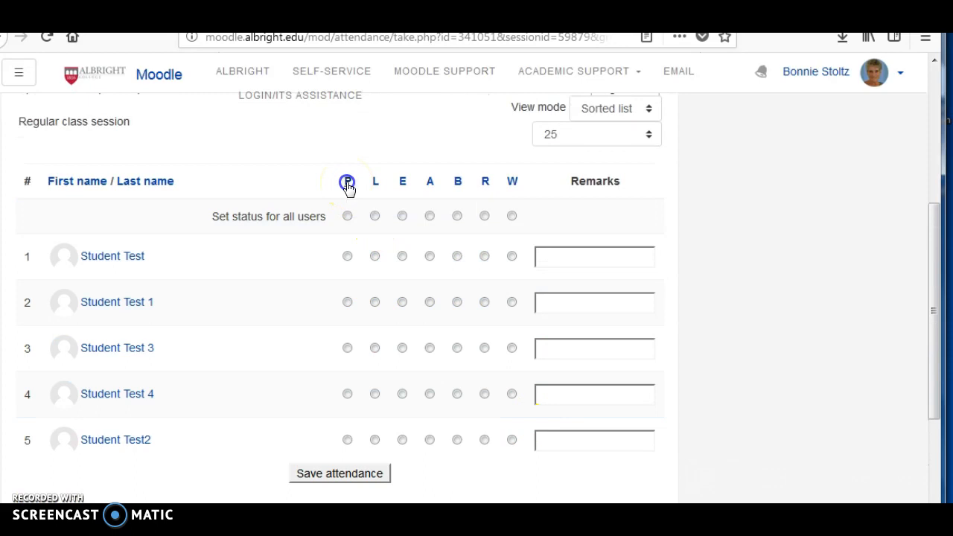
click(376, 183)
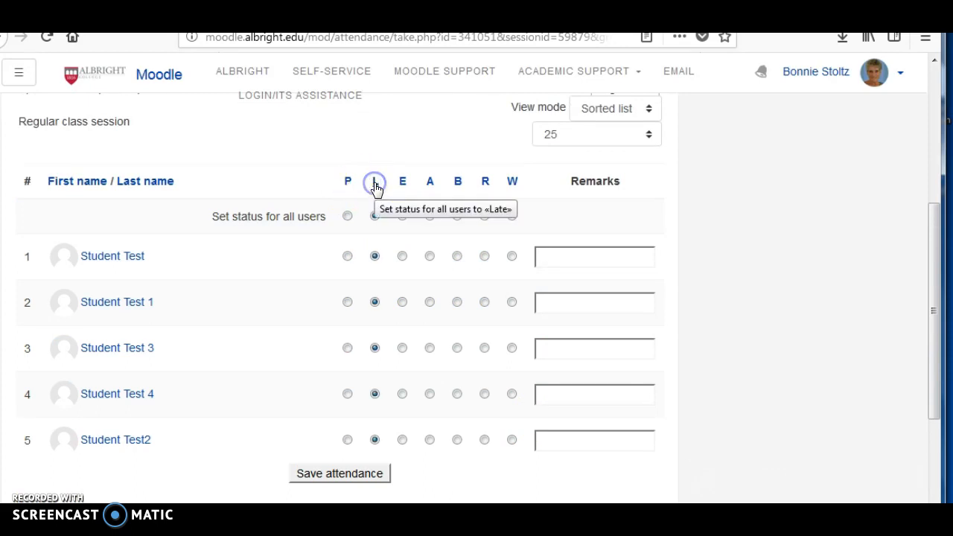
click(402, 185)
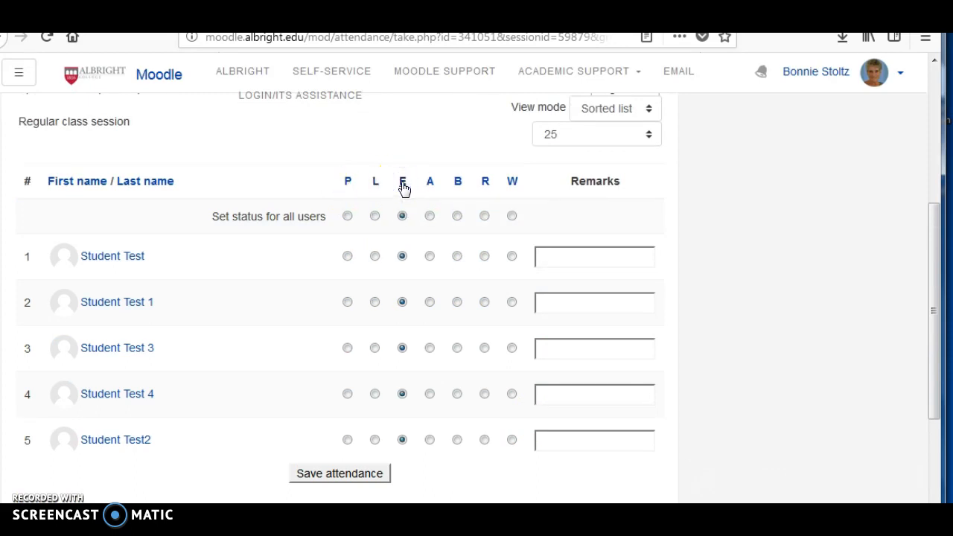
- Mark all students P except Student Test 3, who is marked A, and save the attendance
click(348, 184)
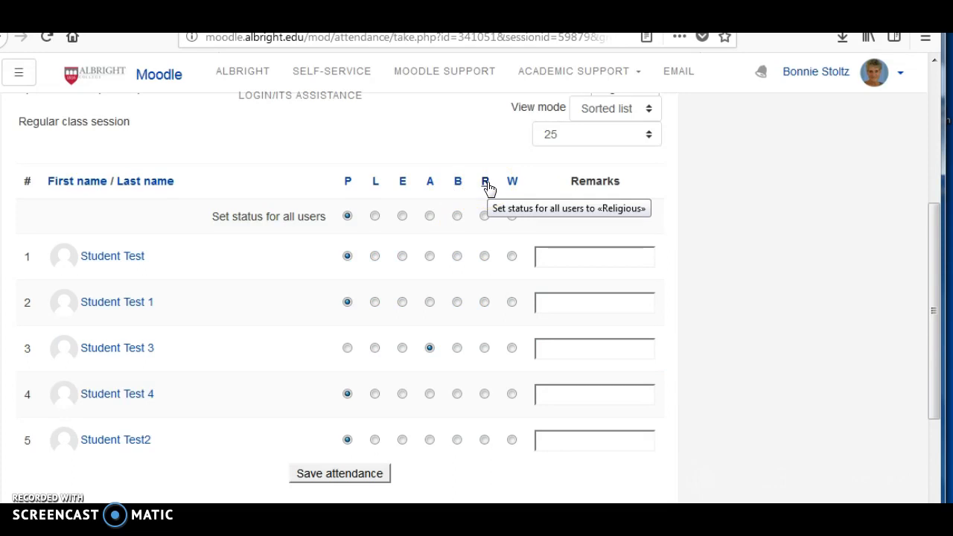
click(514, 184)
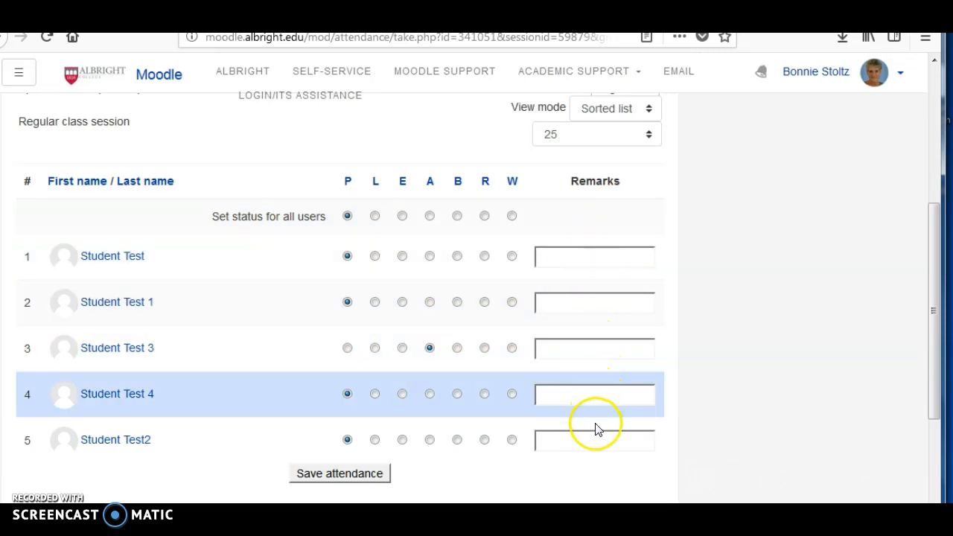
click(359, 483)
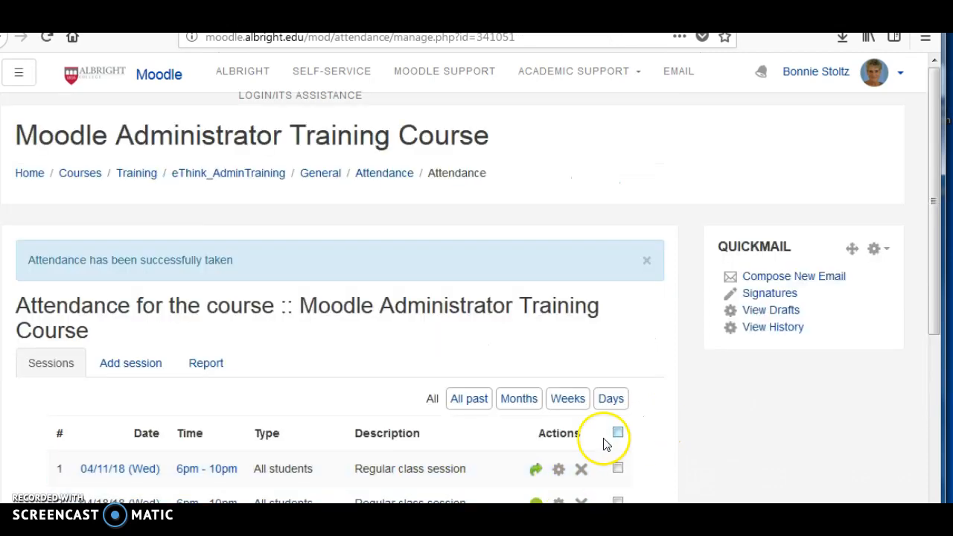
- Reopen the 04/11/18 session's attendance, change Student Test 3 to P and save the attendance
scroll(645, 447, down, 3)
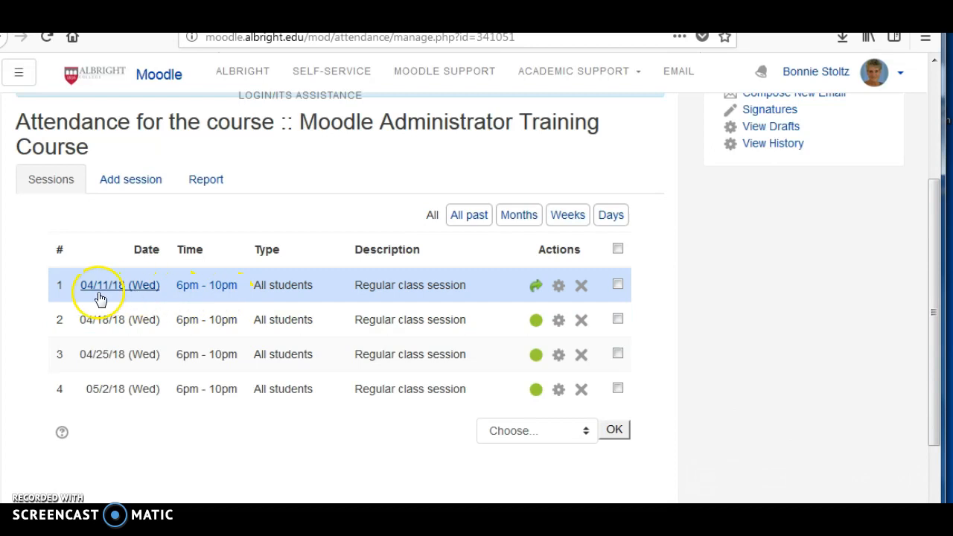
click(534, 287)
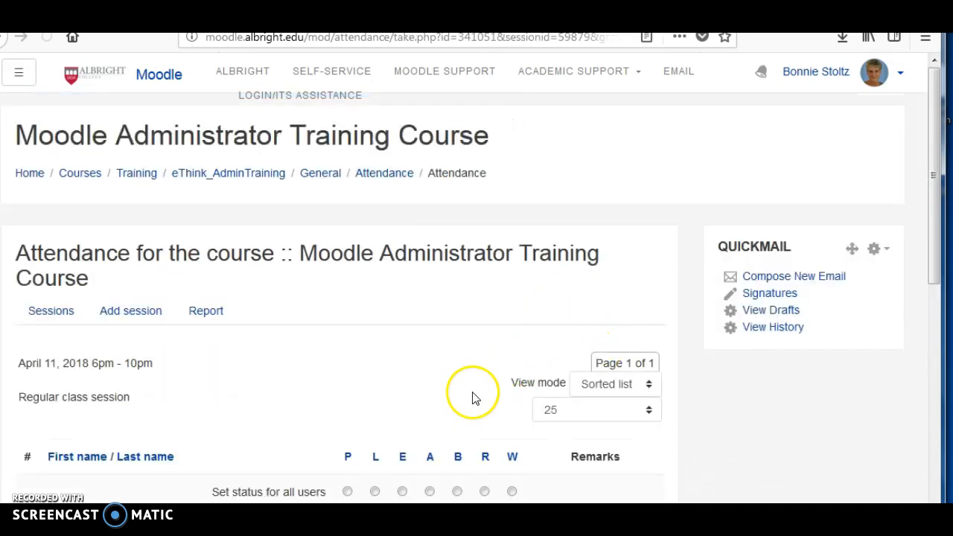
scroll(492, 394, down, 5)
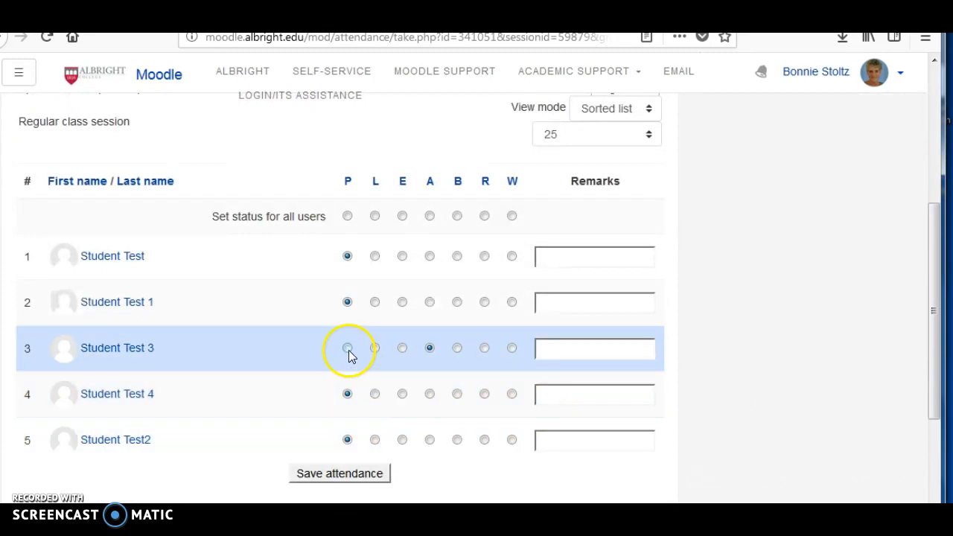
click(348, 349)
click(342, 474)
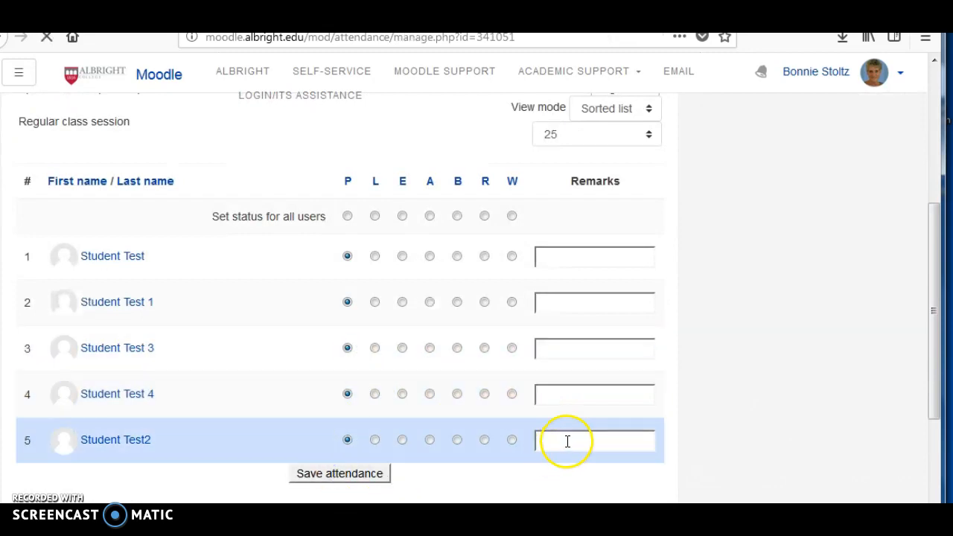
- Move the 04/18/18 session to 20 April 2018 and save the changes
scroll(505, 411, down, 4)
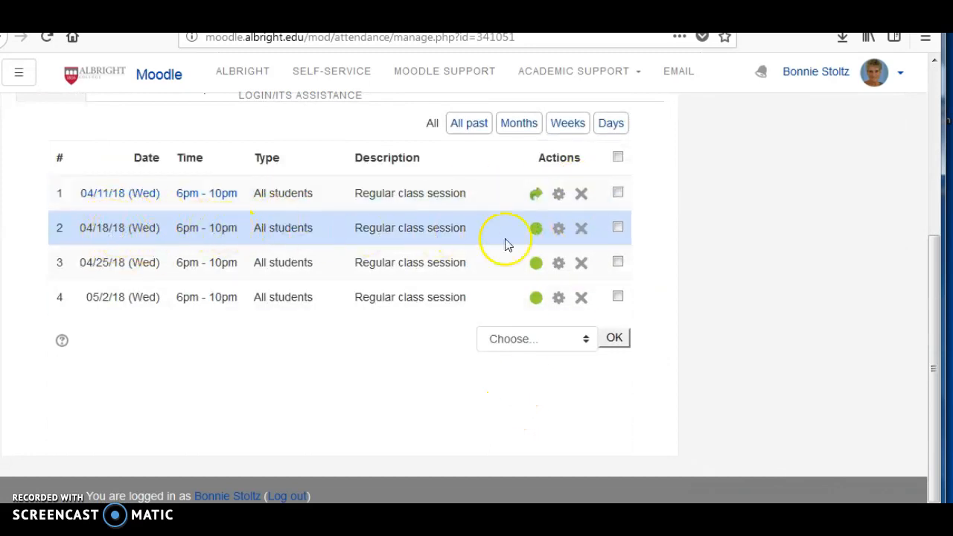
click(559, 231)
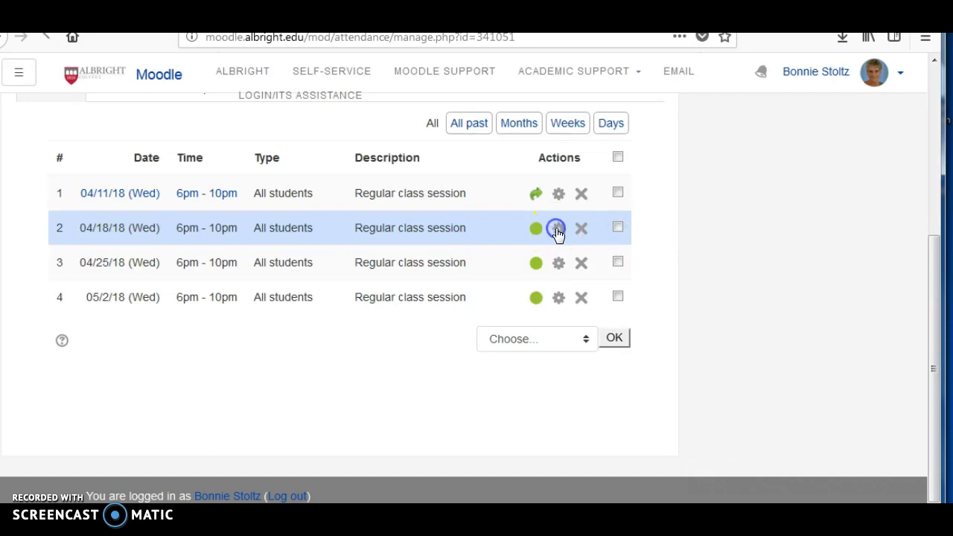
scroll(534, 353, down, 5)
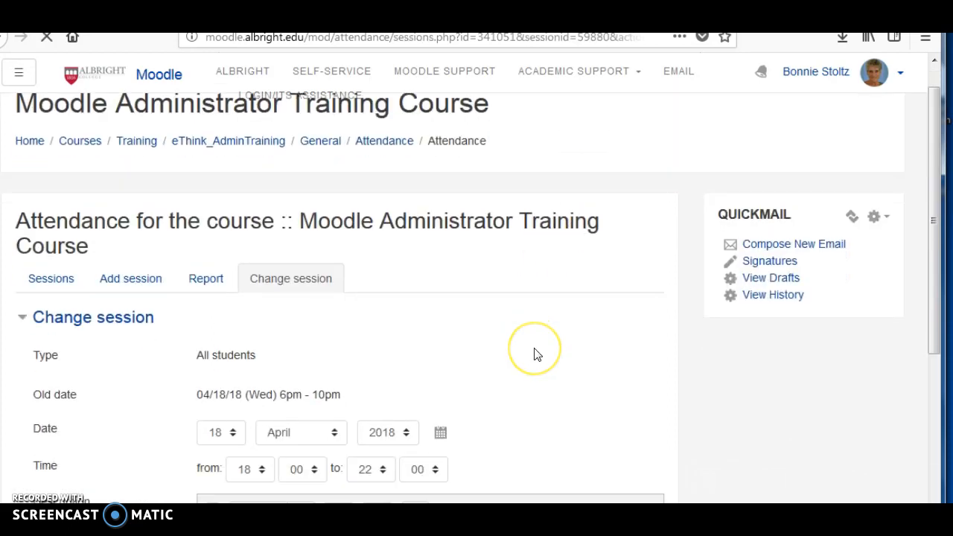
scroll(534, 347, down, 3)
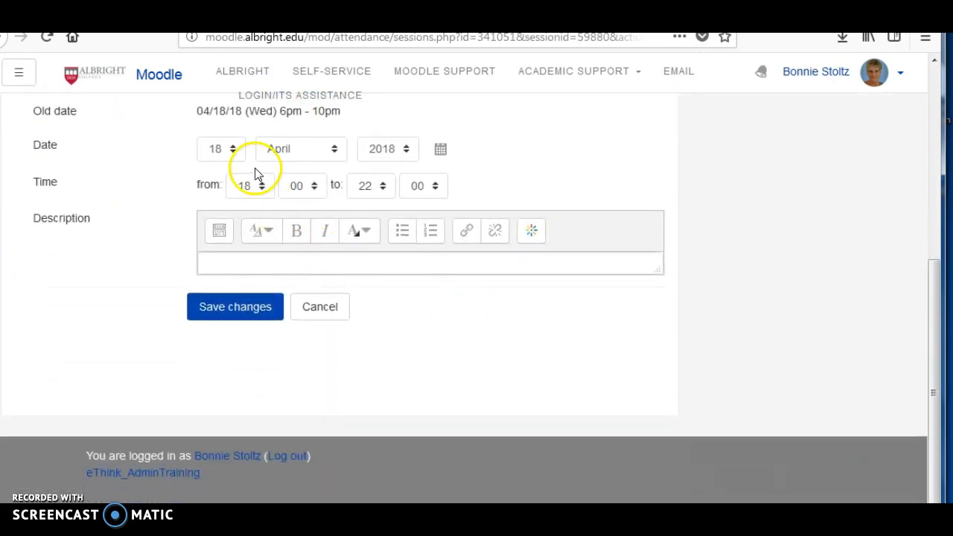
click(231, 149)
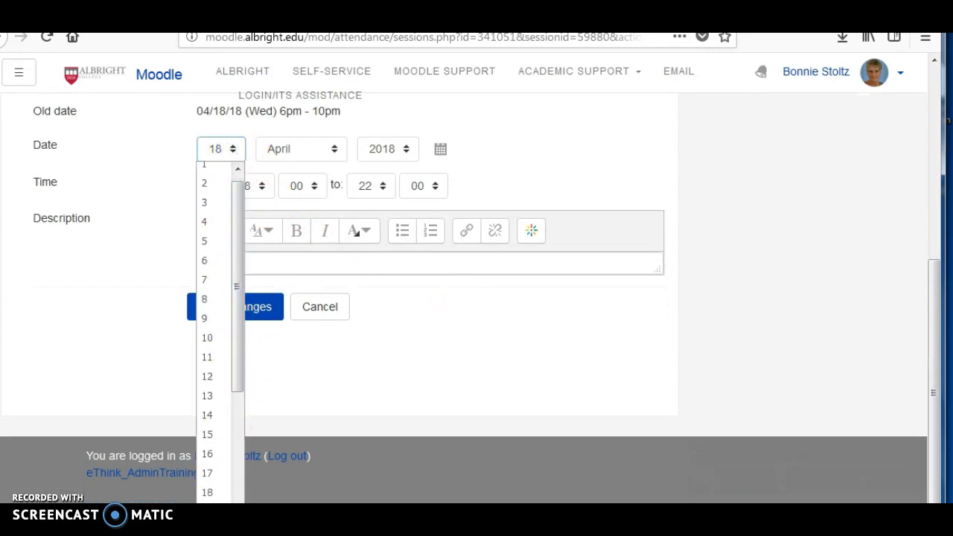
click(209, 530)
click(228, 311)
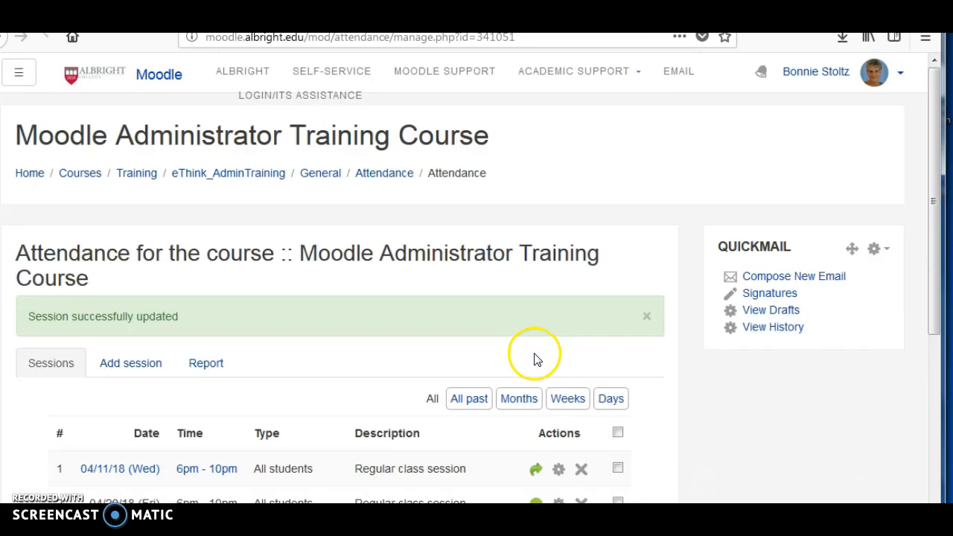
- Examine the bulk actions available for sessions, view the list by month, and show all sessions again
scroll(535, 359, down, 4)
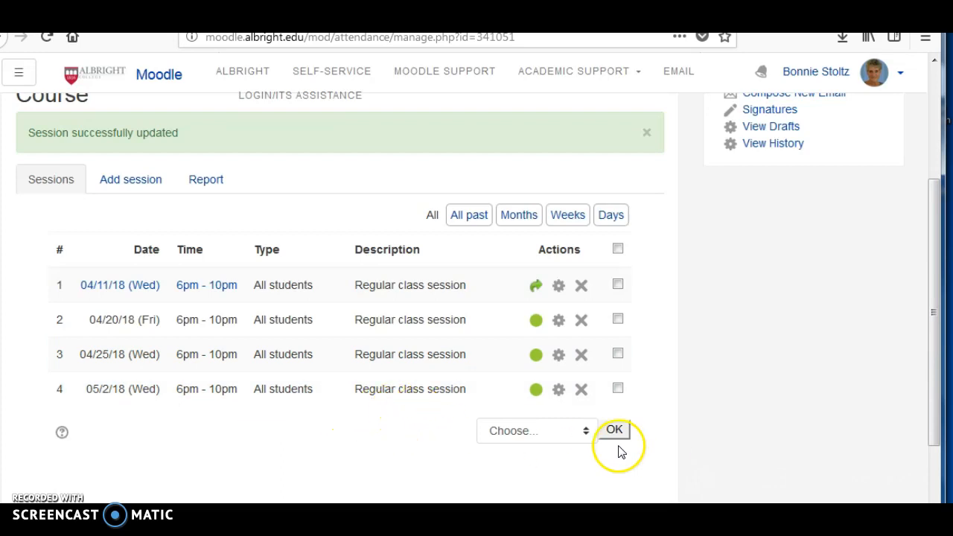
click(586, 430)
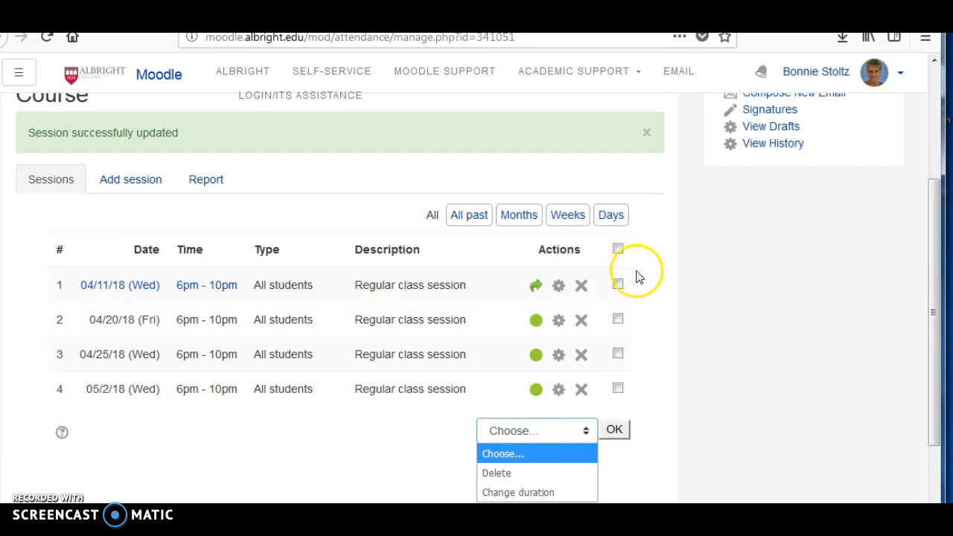
click(519, 215)
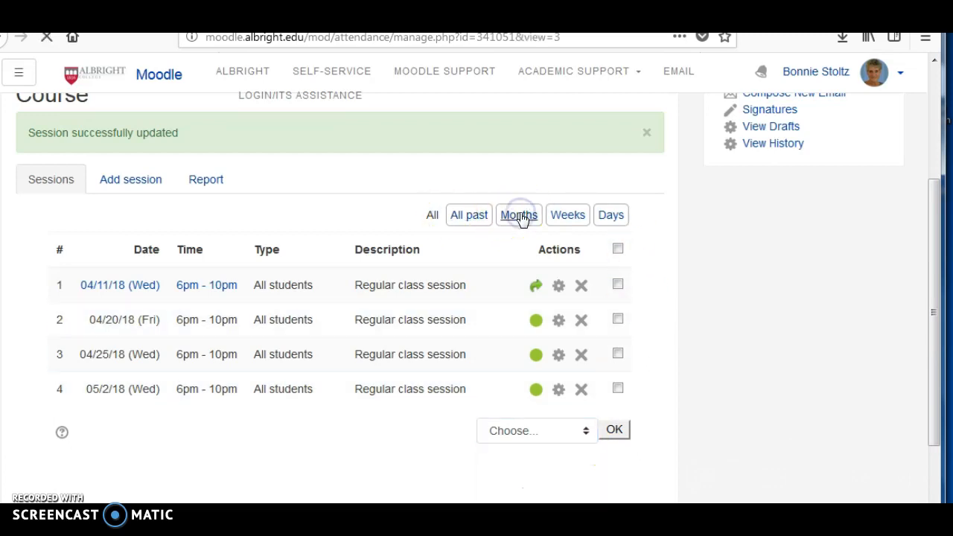
scroll(481, 452, down, 3)
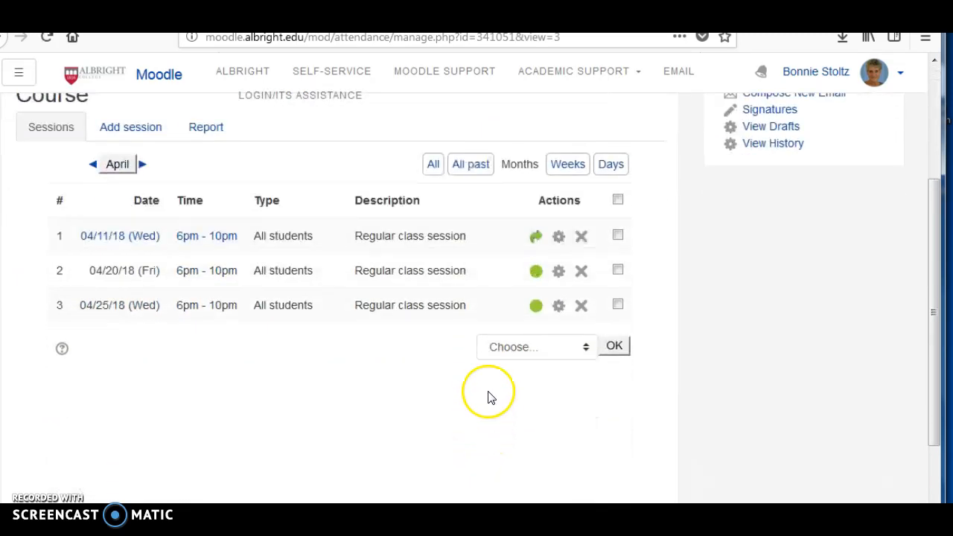
click(430, 166)
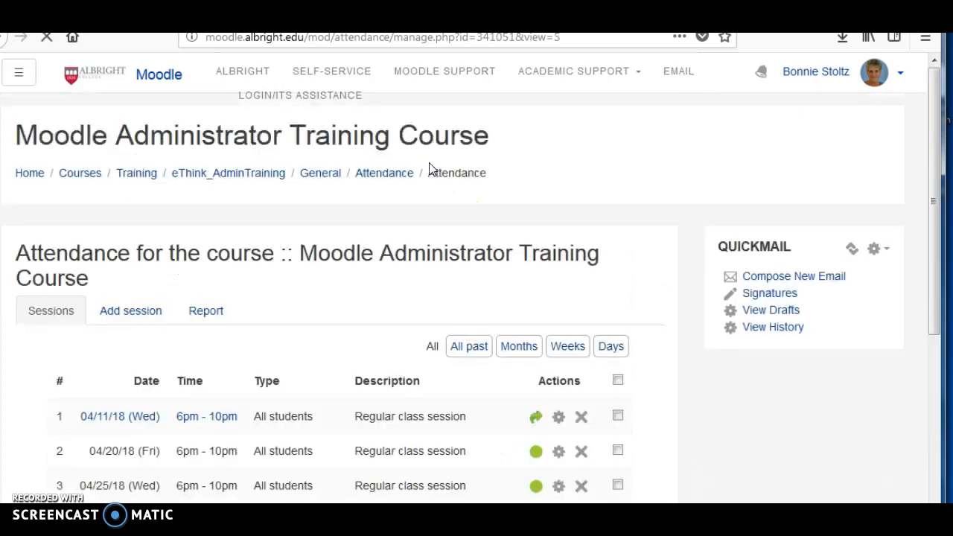
scroll(504, 432, down, 4)
- Try to run a bulk operation on the session list without choosing an action
click(618, 286)
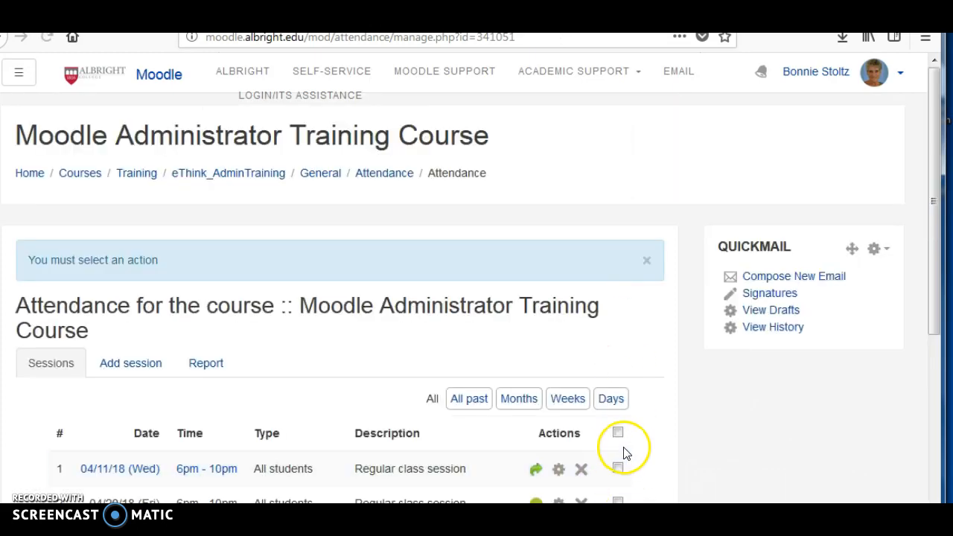
scroll(341, 375, down, 3)
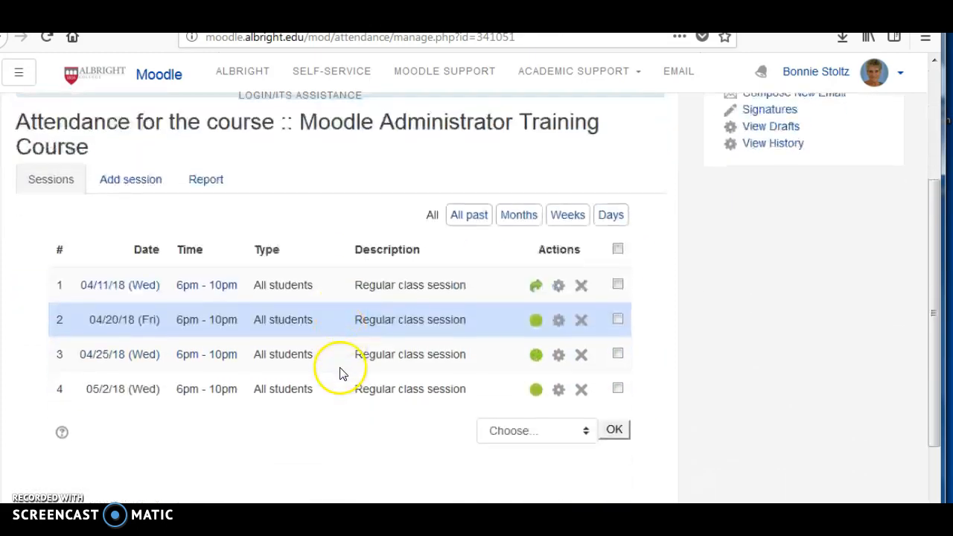
scroll(239, 432, up, 3)
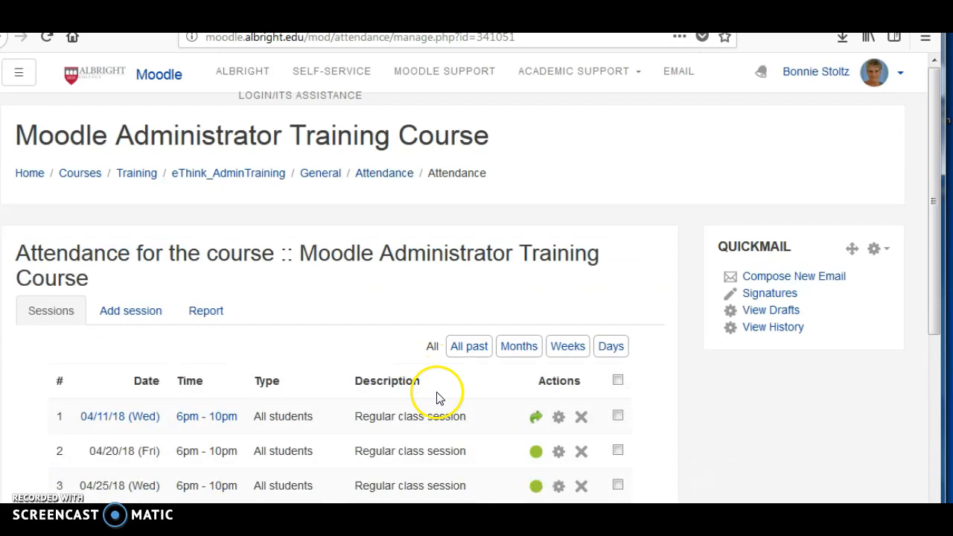
- Return to the course page and turn editing off
click(320, 173)
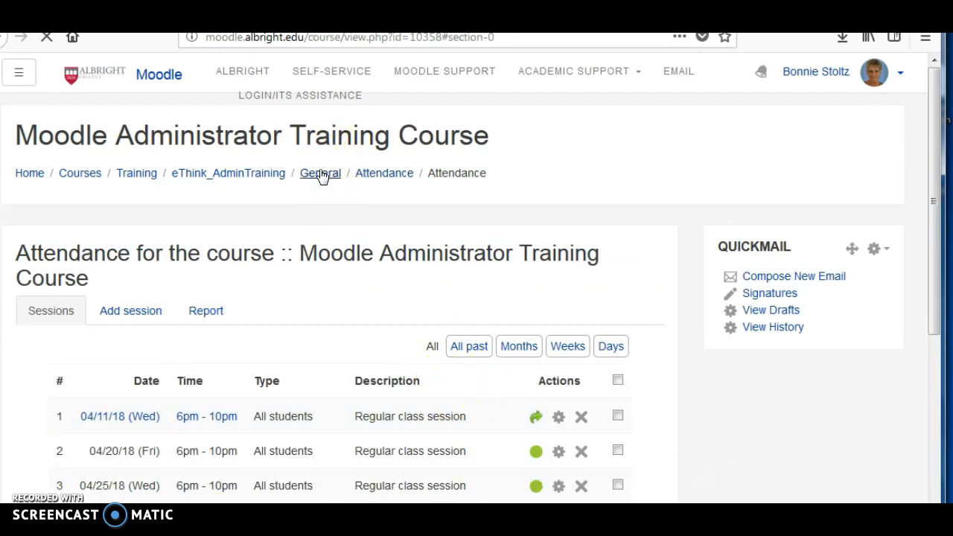
scroll(511, 358, down, 5)
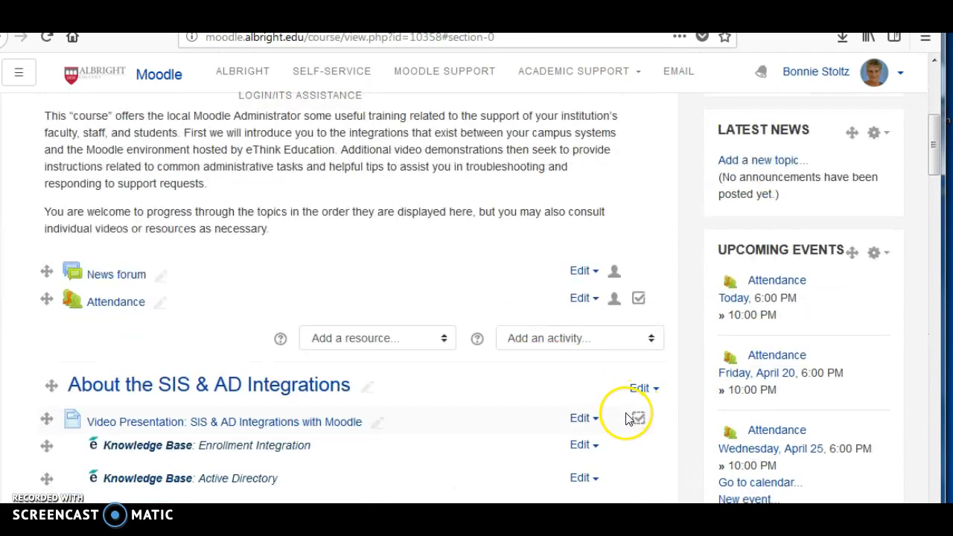
scroll(628, 419, up, 5)
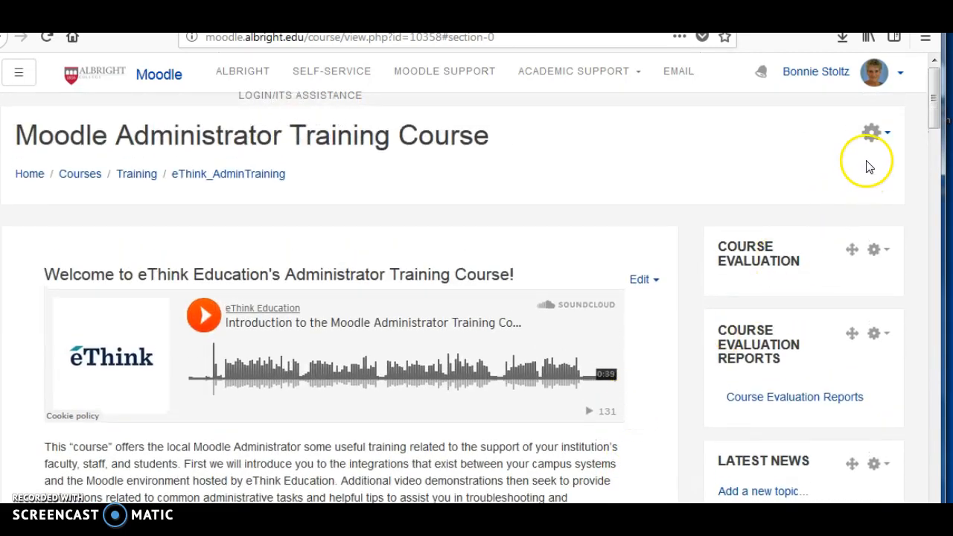
click(873, 133)
click(775, 189)
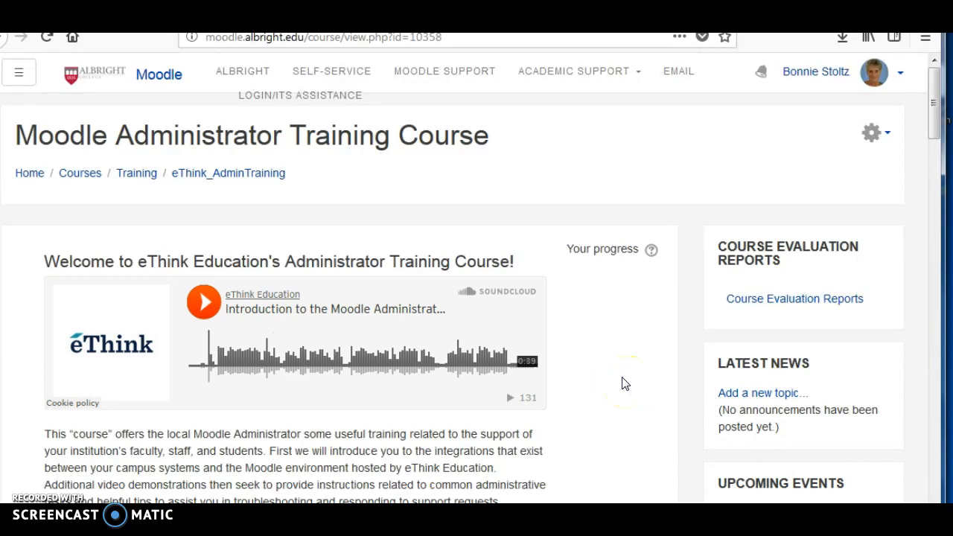
scroll(626, 384, down, 2)
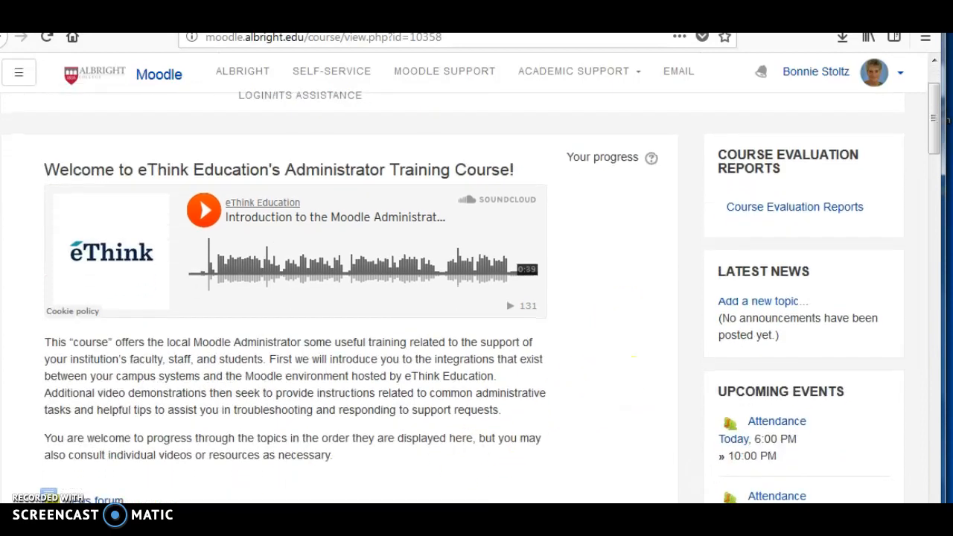